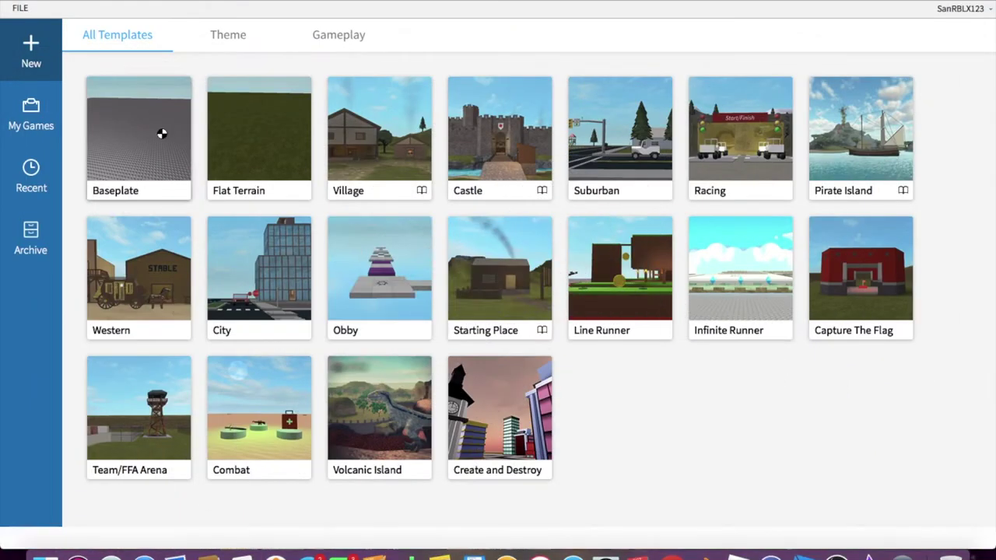
Step: Start a new Baseplate place and spawn the player's character by username with Load Character
click(161, 133)
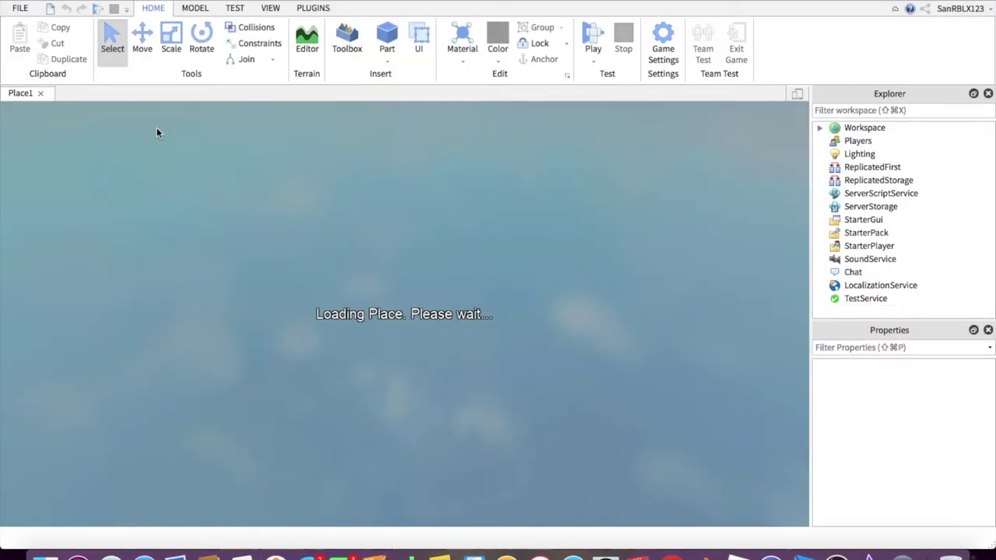
click(316, 9)
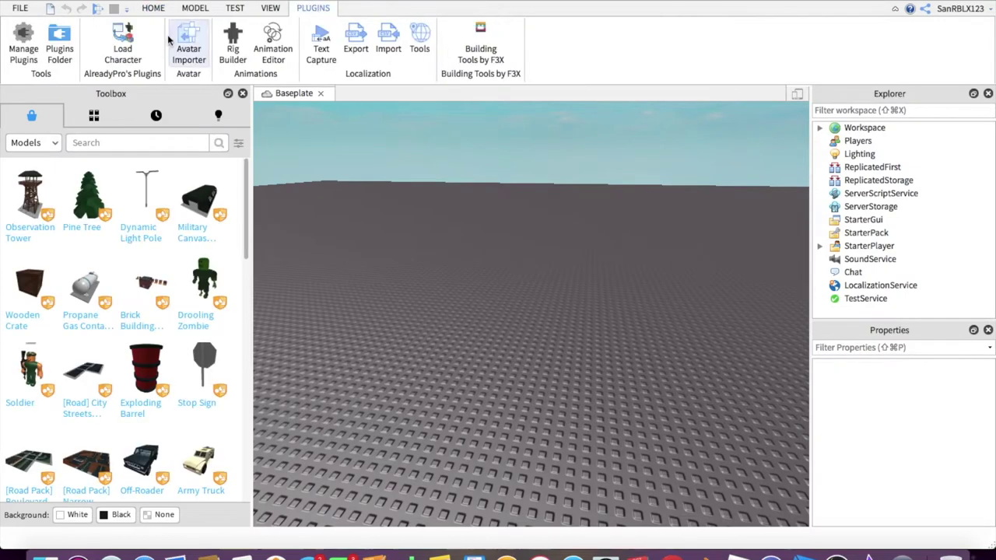
click(126, 48)
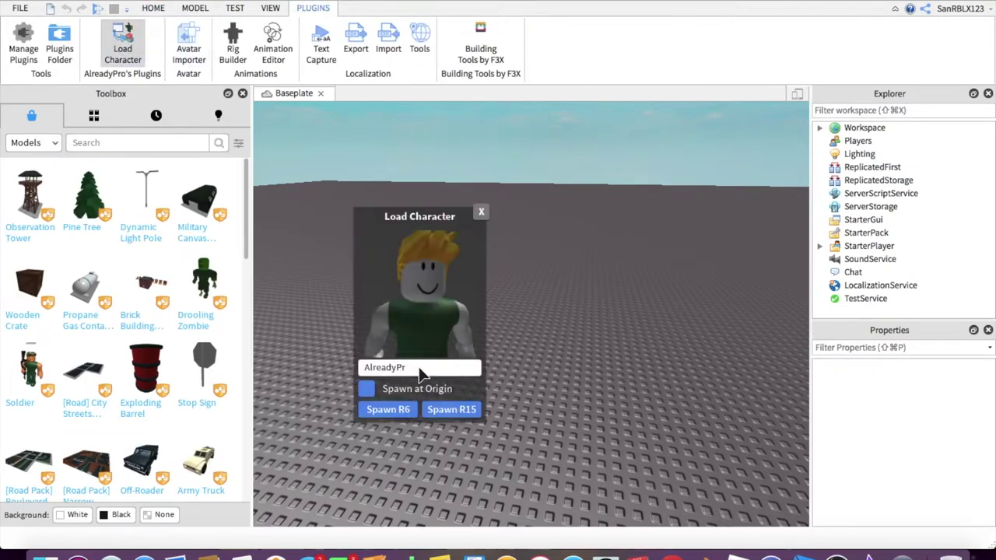
text(gamingcubetv)
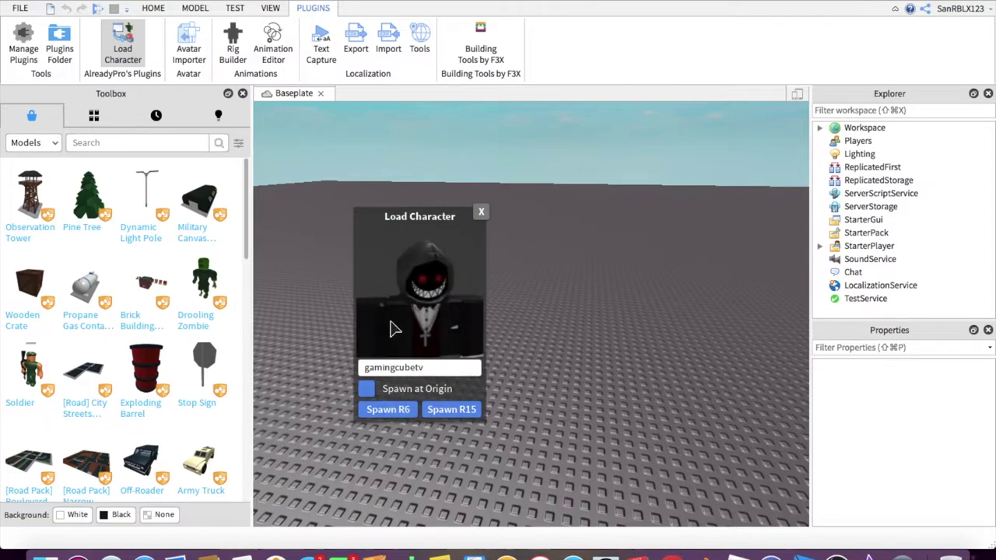
click(387, 409)
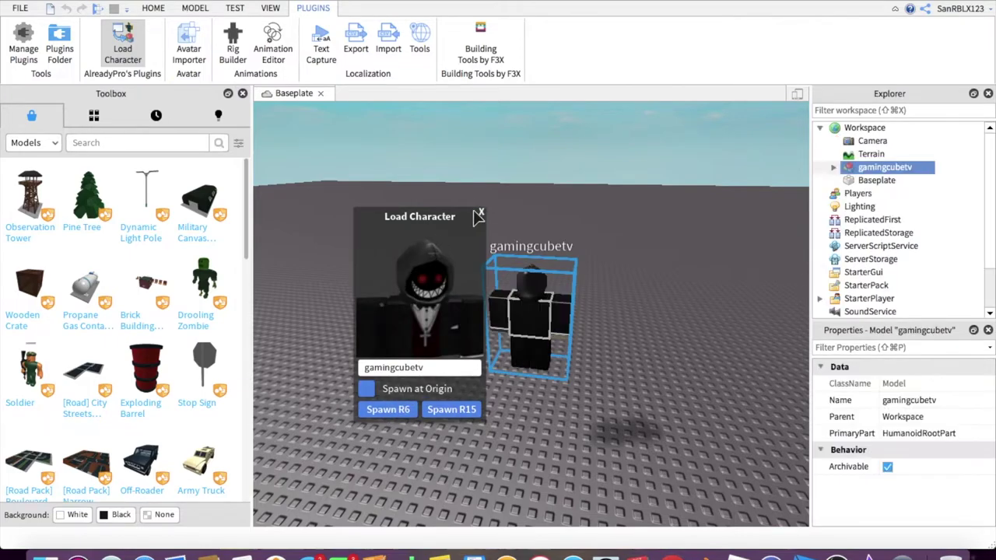
Step: Turn the camera toward the spawned character and focus the view on it
right_drag(516, 422, 676, 308)
key(f)
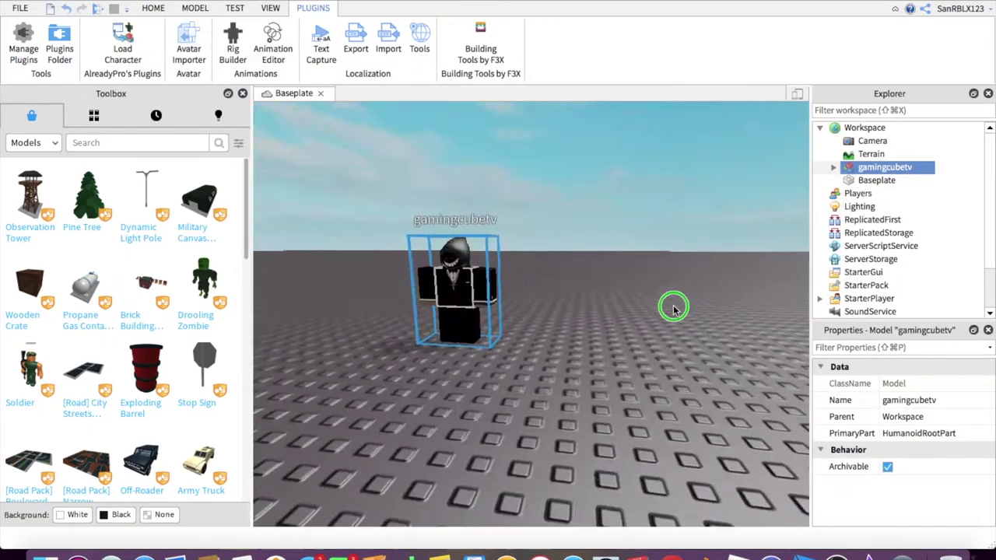
click(270, 8)
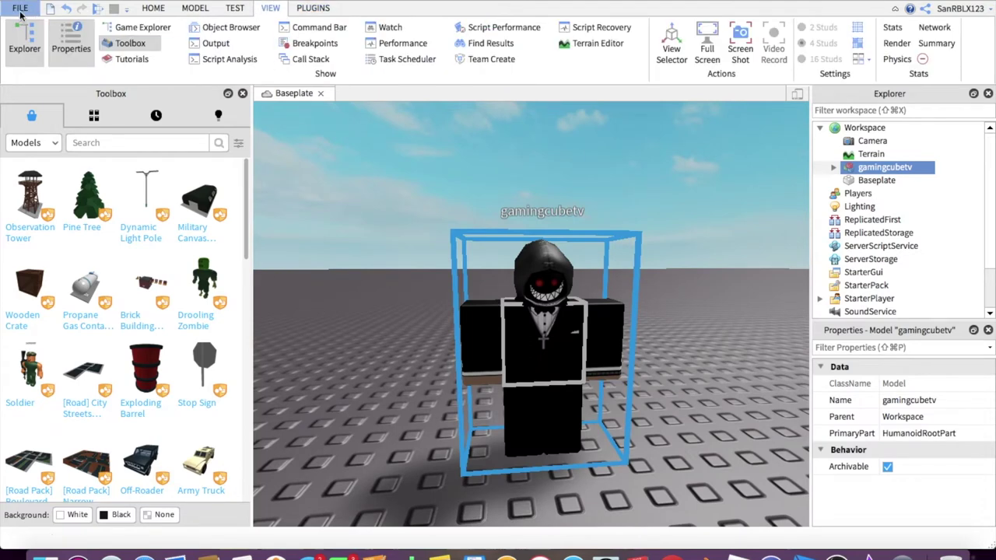
Step: Save the character model from Explorer to the Desktop as 'happybirthday'
click(24, 38)
click(24, 39)
right_click(885, 167)
click(887, 319)
click(482, 173)
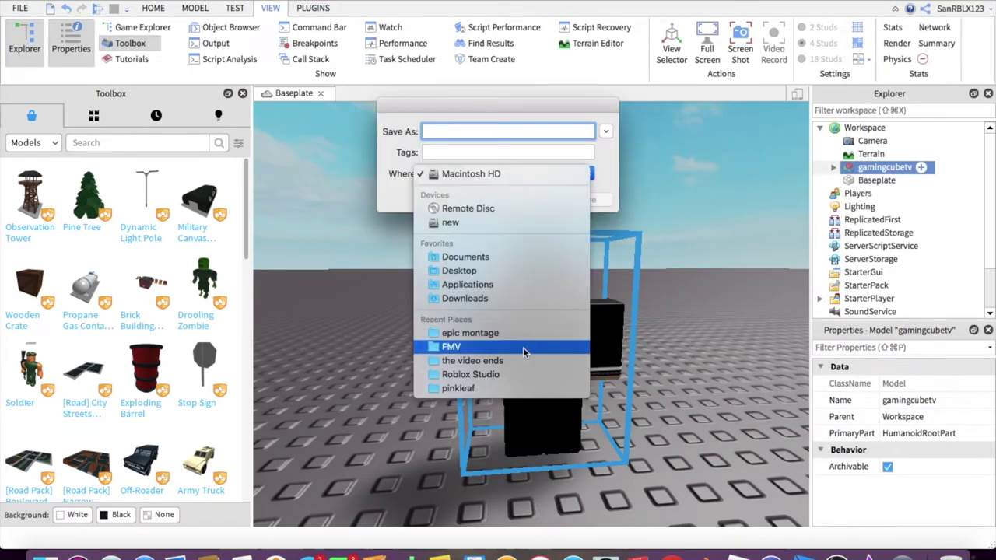
click(482, 347)
text(happybirthday)
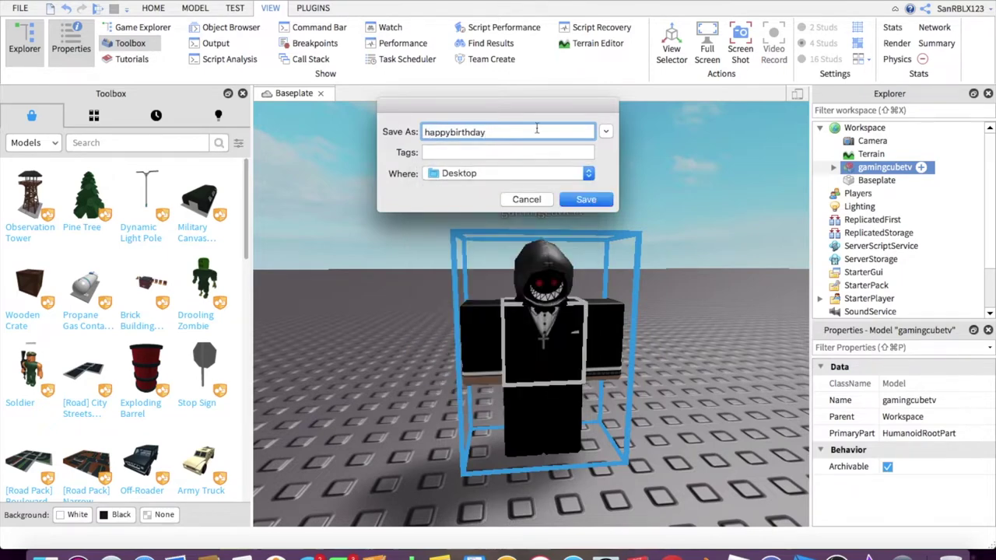
click(598, 201)
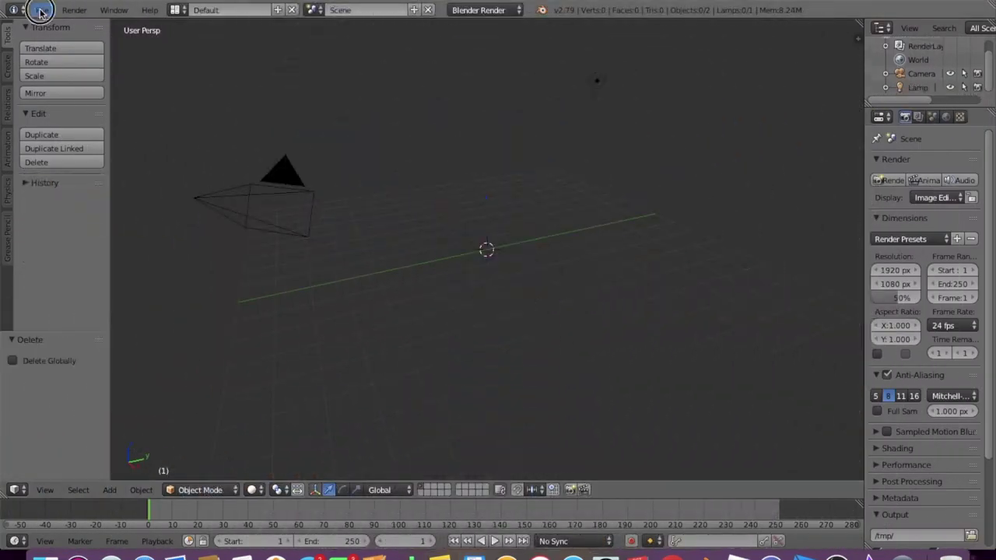
click(42, 9)
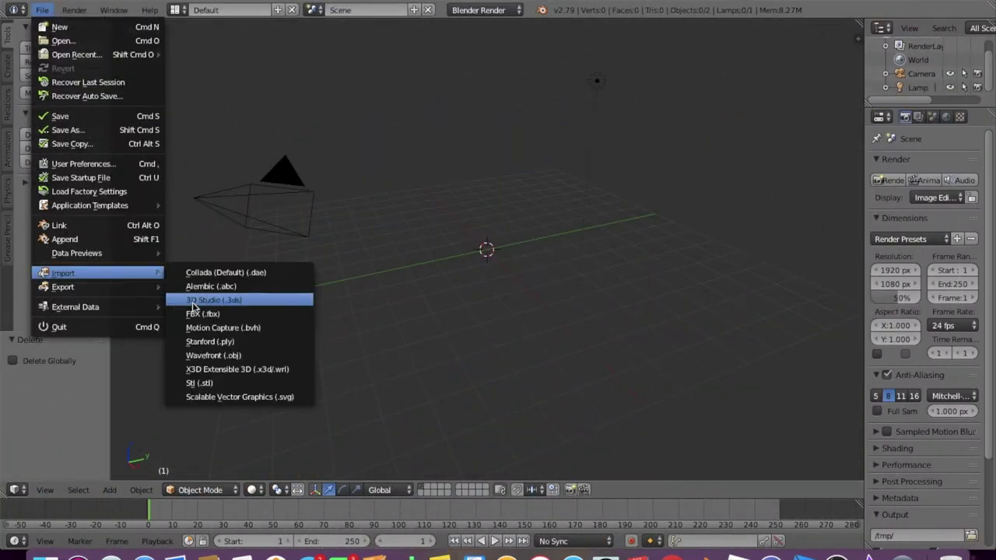
Step: Import happybirthday.obj and move the character model to the world origin
click(234, 352)
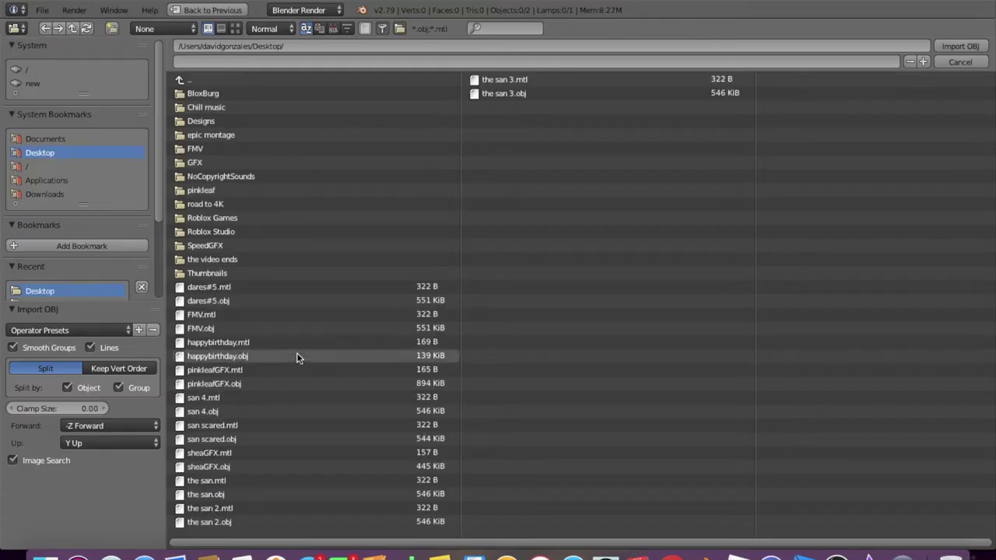
double_click(298, 355)
key(y)
click(669, 218)
key(g)
key(x)
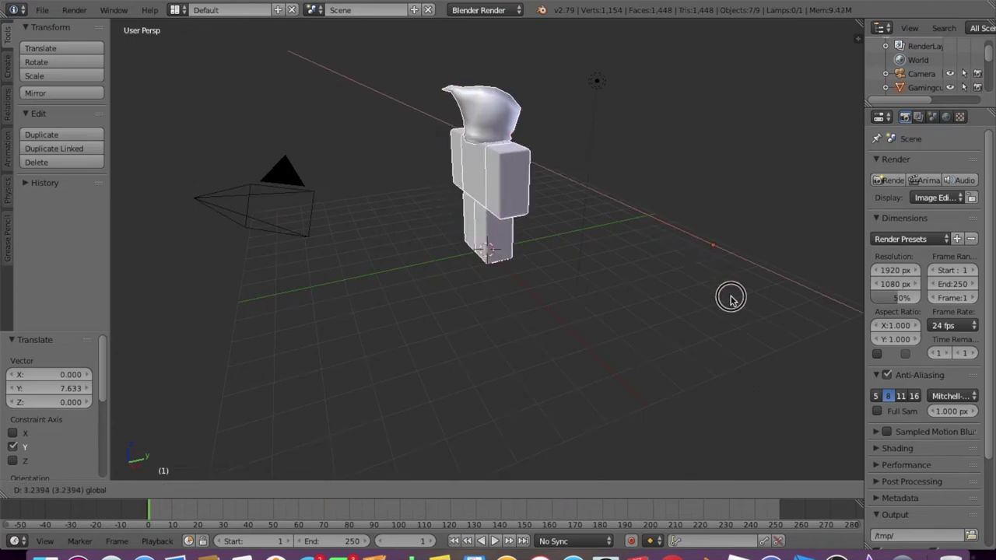
click(486, 251)
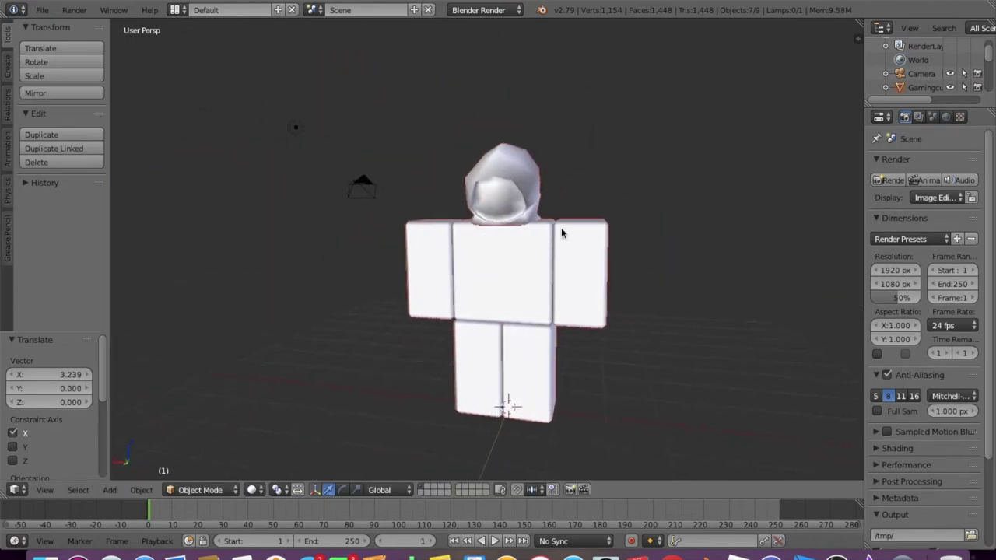
Step: Switch the viewport to Texture shading and change the scene lamp to Hemi
click(251, 489)
click(289, 413)
scroll(926, 70, down, 3)
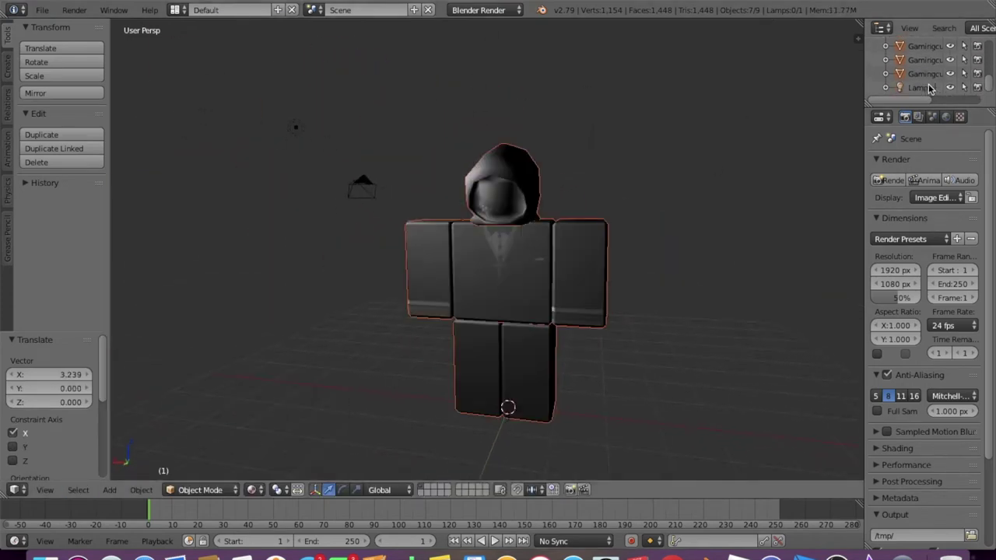
click(918, 87)
click(987, 117)
click(954, 315)
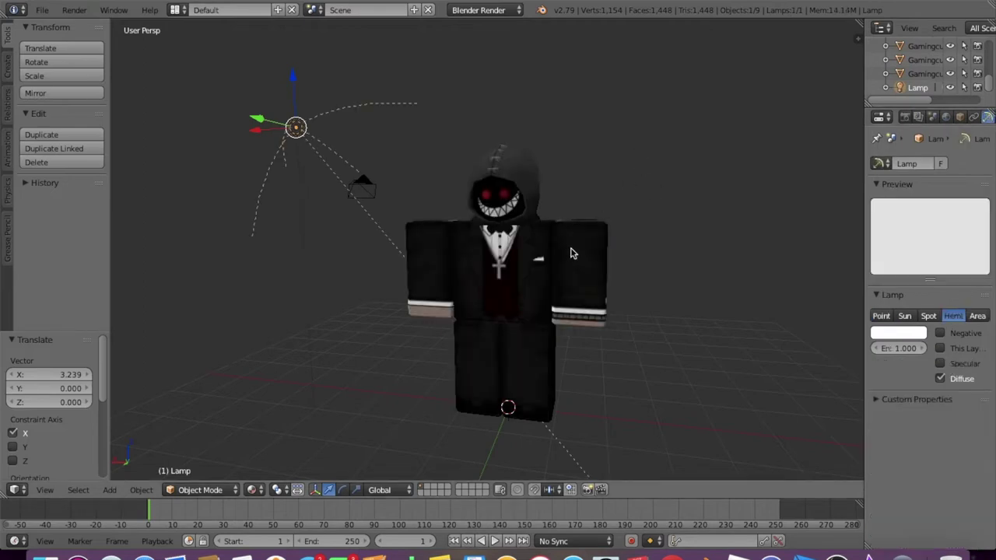
right_click(609, 233)
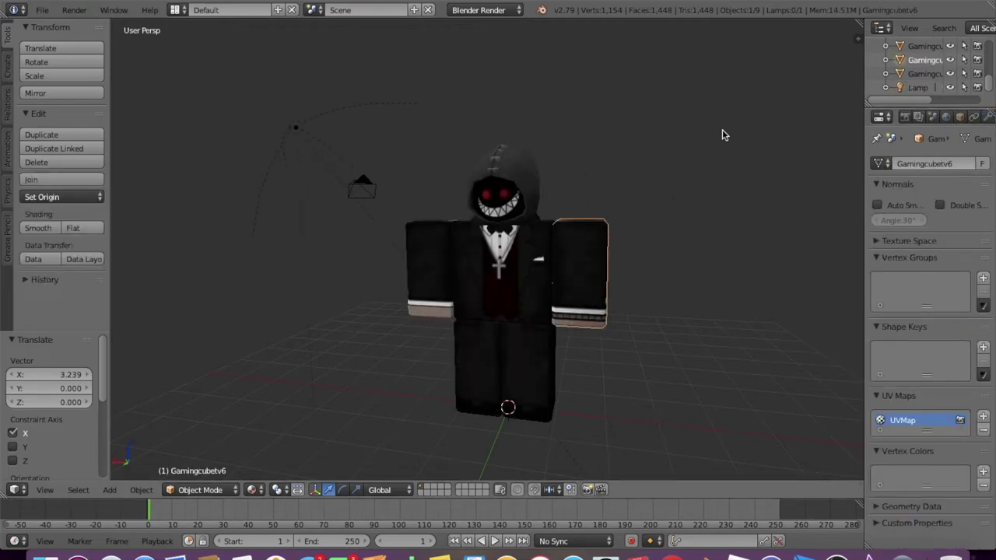
Step: Move the right arm outward from the torso with axis-constrained grabs
key(s)
click(486, 254)
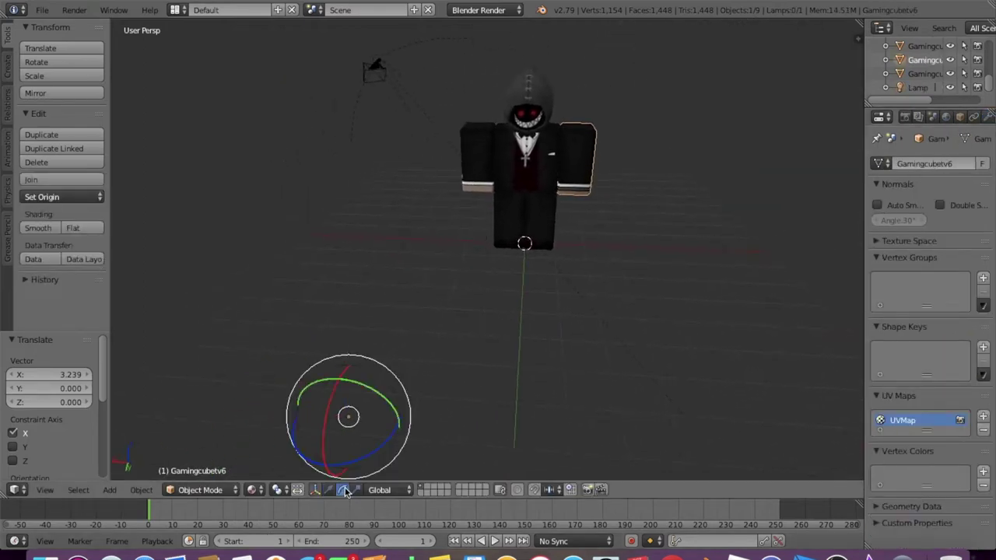
key(g)
key(z)
key(Escape)
key(g)
key(x)
click(365, 420)
key(g)
key(z)
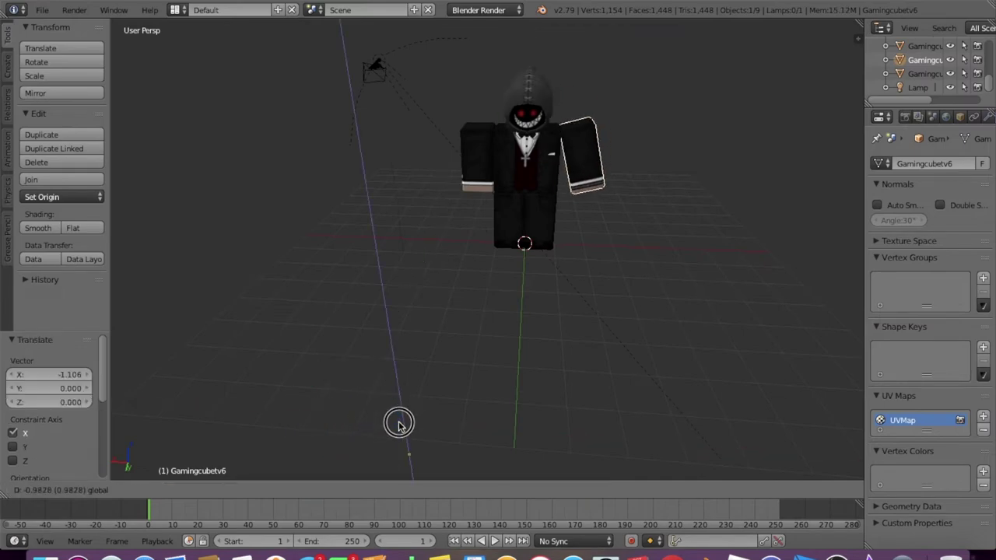
Step: Enter Edit Mode on the arm and select all of its vertices
key(shift+f)
key(w)
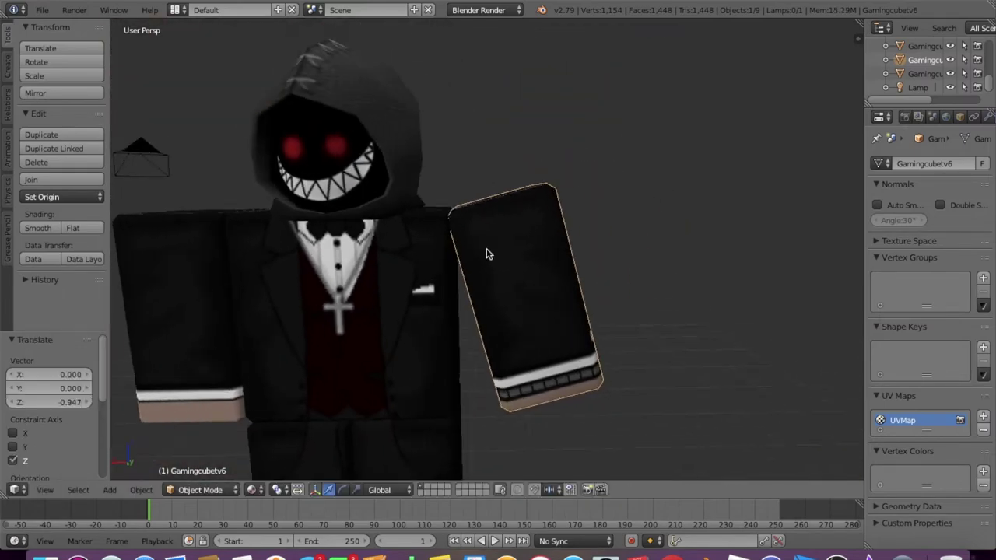
key(shift+f)
key(s)
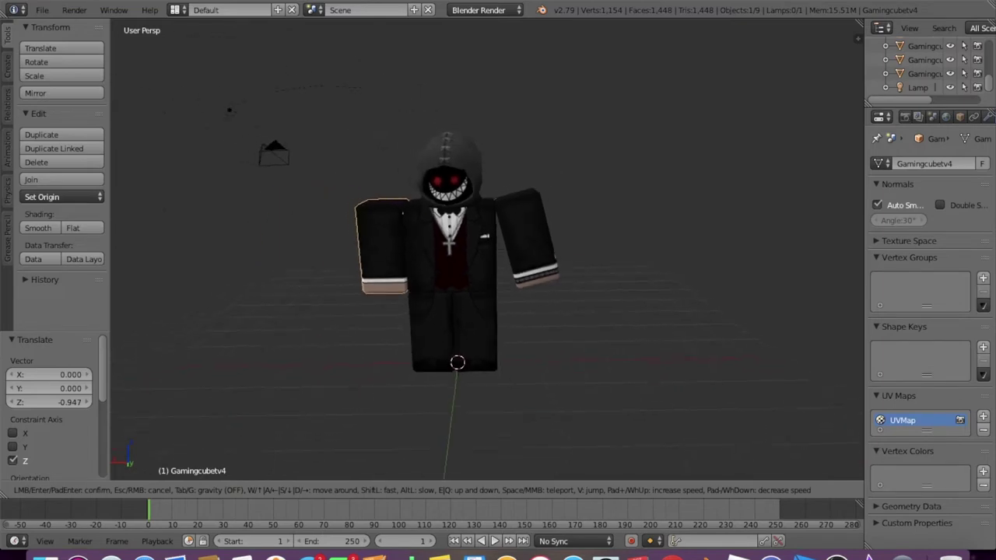
click(486, 254)
key(shift+f)
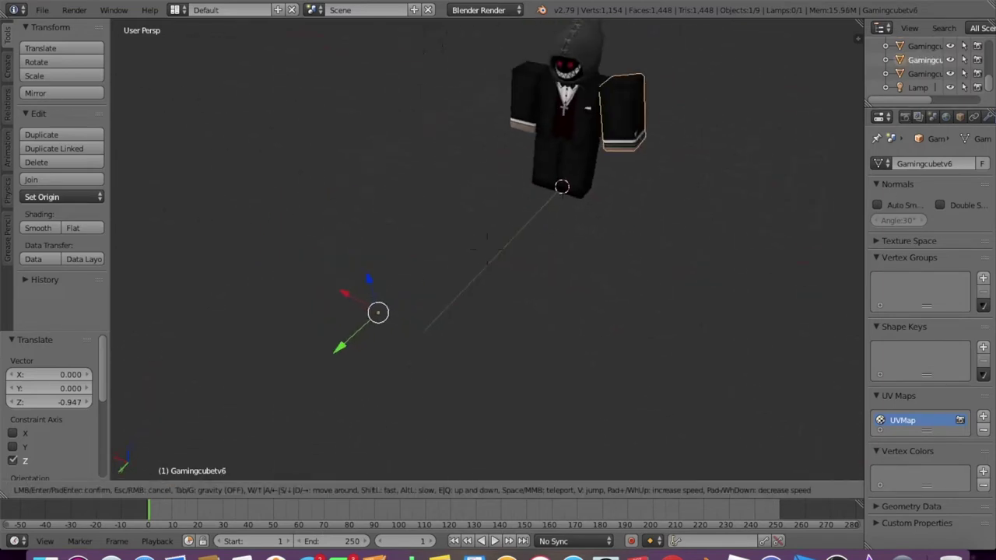
click(487, 253)
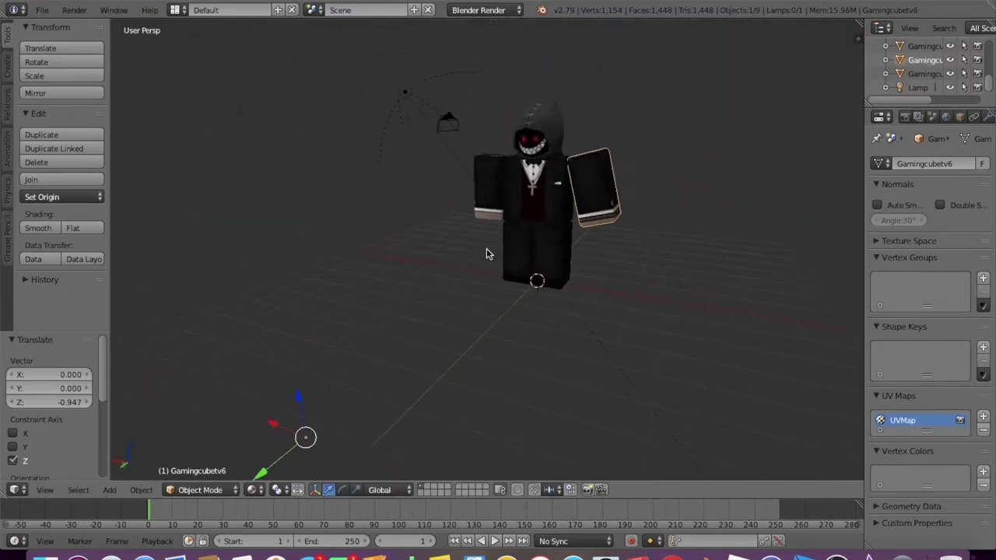
click(199, 458)
key(KP_Decimal)
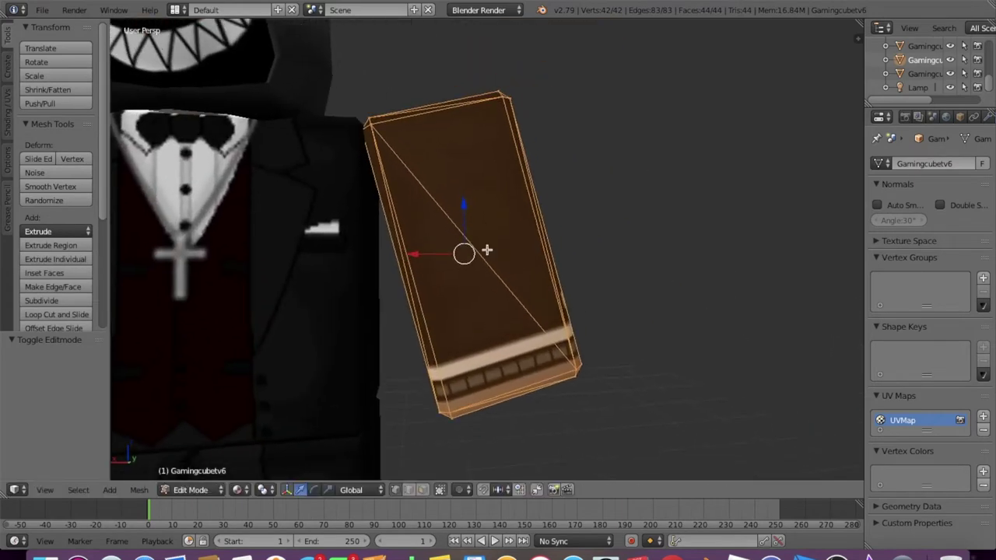
Step: Subdivide the arm mesh repeatedly into a dense 1,410-vertex grid
click(47, 301)
double_click(46, 302)
scroll(71, 319, down, 5)
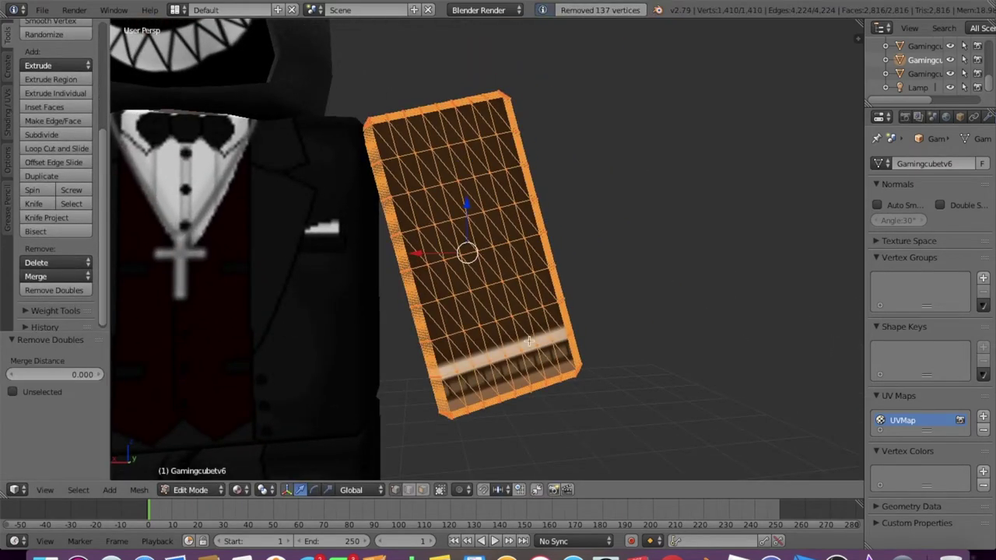
key(shift+f)
click(487, 254)
Step: Lasso-select the lower half of the arm mesh in wireframe view
right_click(543, 311)
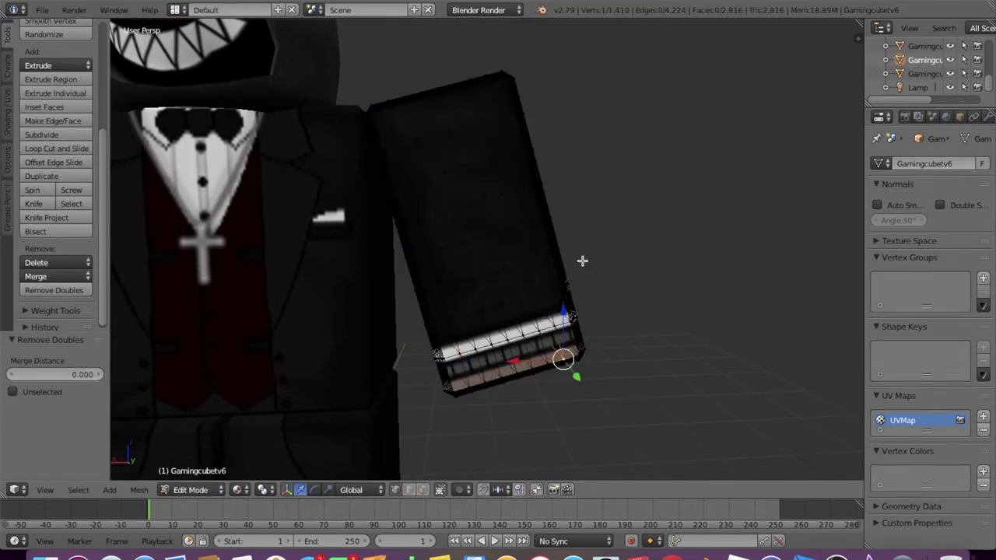
key(z)
ctrl+drag(604, 210, 368, 262)
key(ctrl+z)
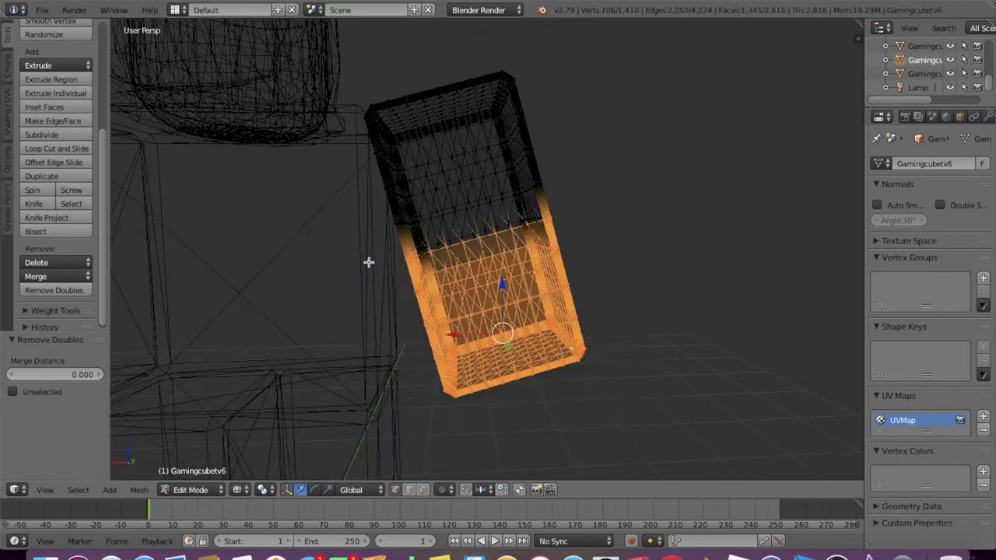
ctrl+drag(576, 219, 360, 270)
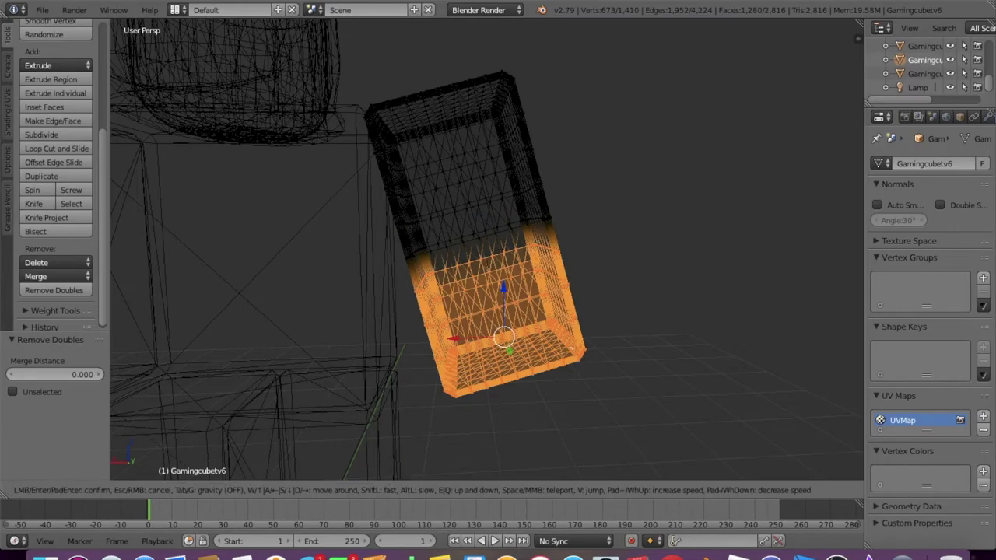
click(486, 249)
click(243, 493)
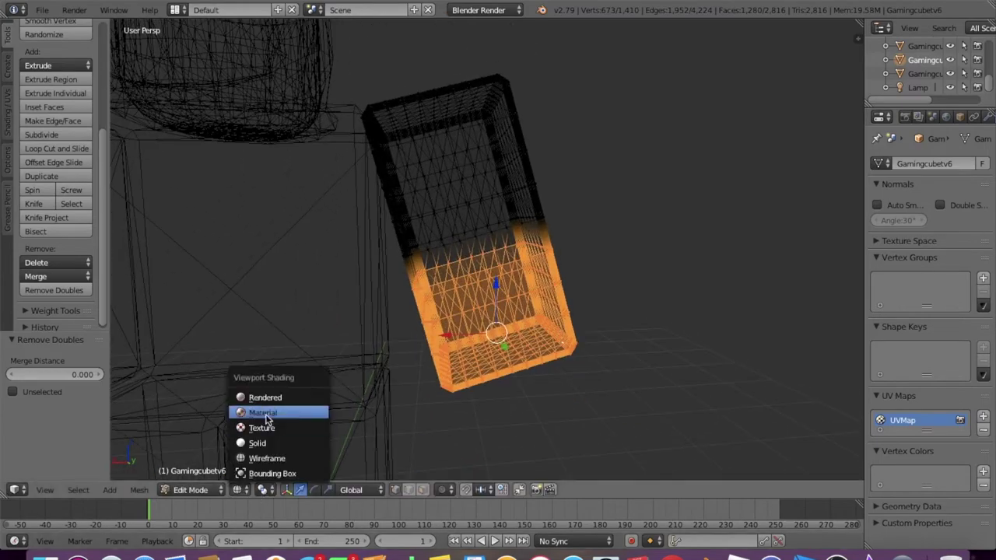
Step: Restore textured shading and rotate the selected cuff faces about the Y axis
click(265, 424)
middle_drag(357, 451, 492, 302)
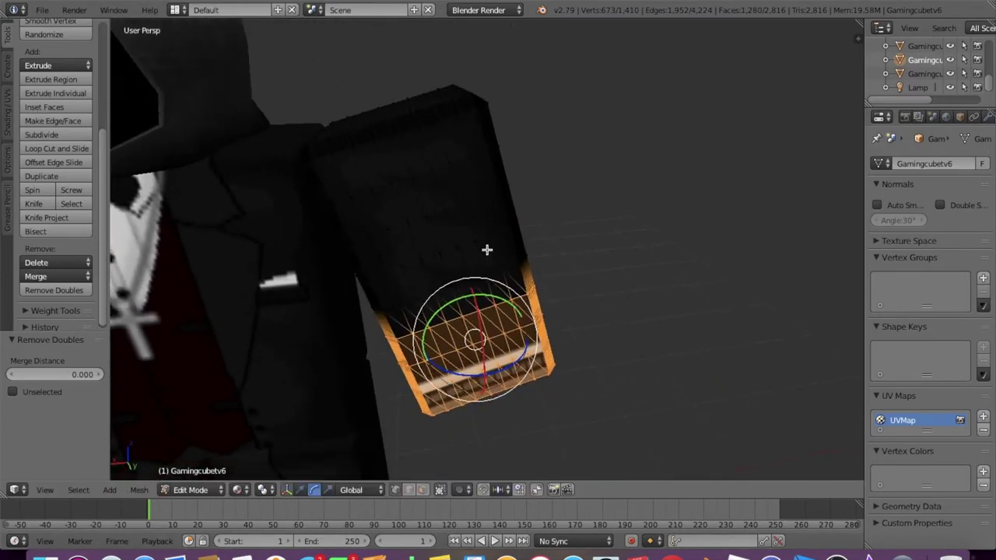
click(506, 302)
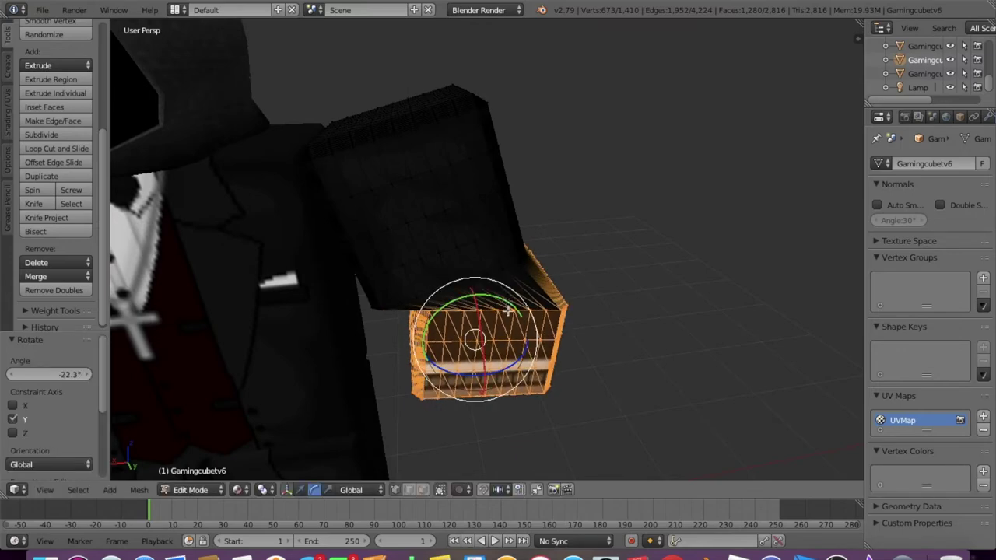
middle_drag(599, 211, 504, 243)
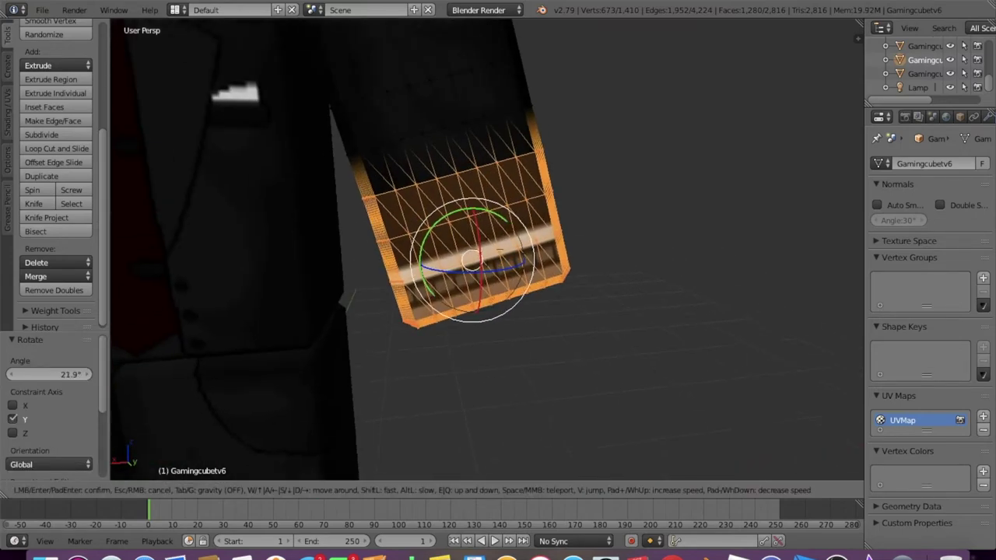
key(r)
key(y)
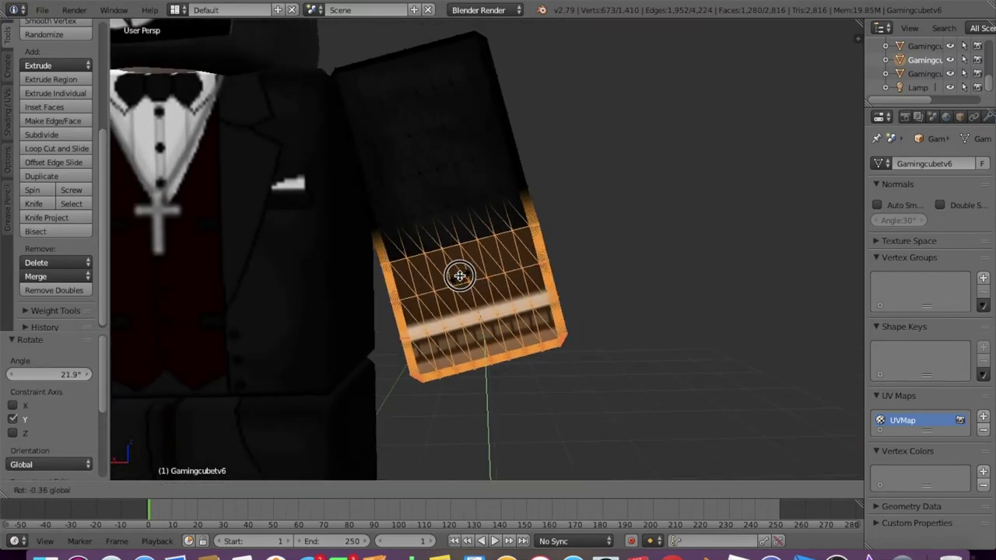
middle_drag(660, 243, 486, 249)
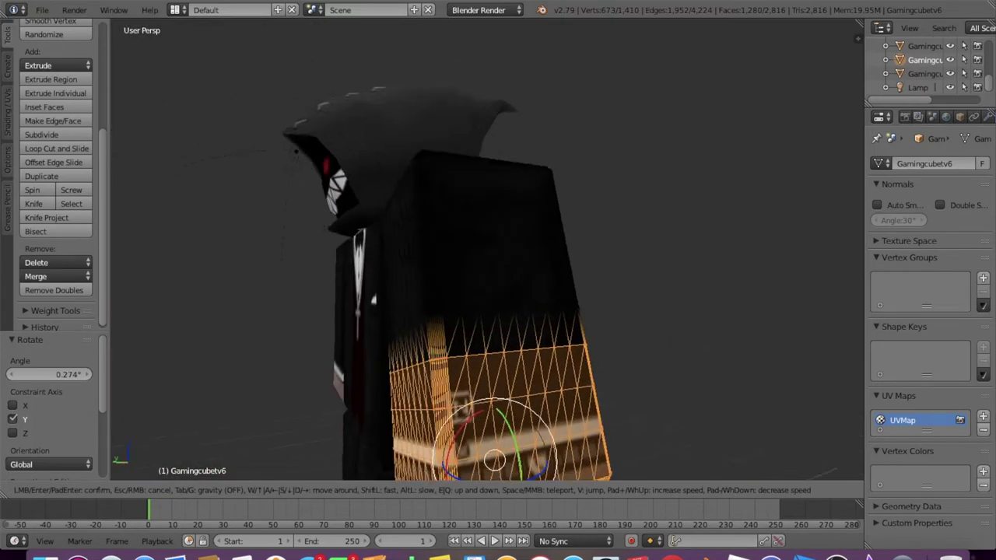
drag(465, 249, 478, 240)
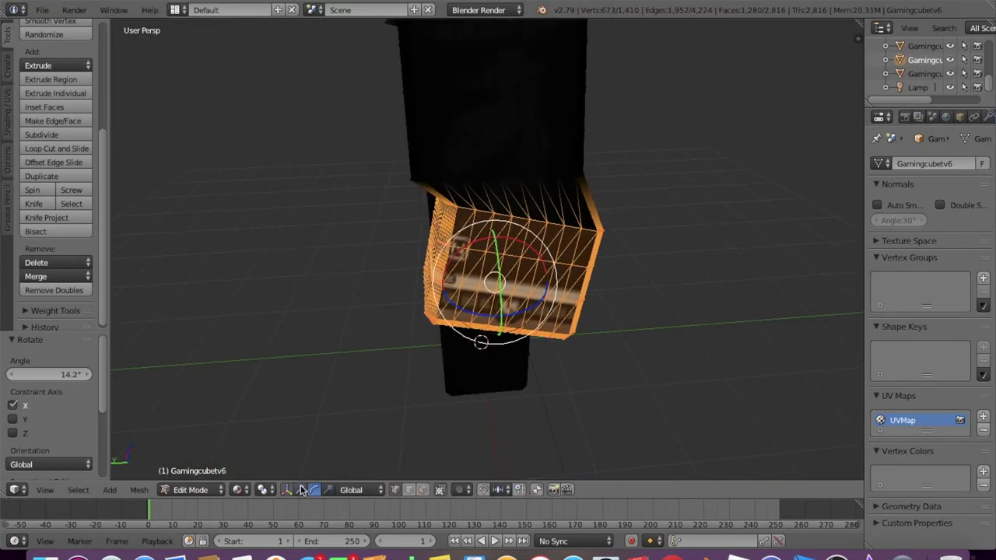
drag(451, 289, 420, 292)
key(shift+f)
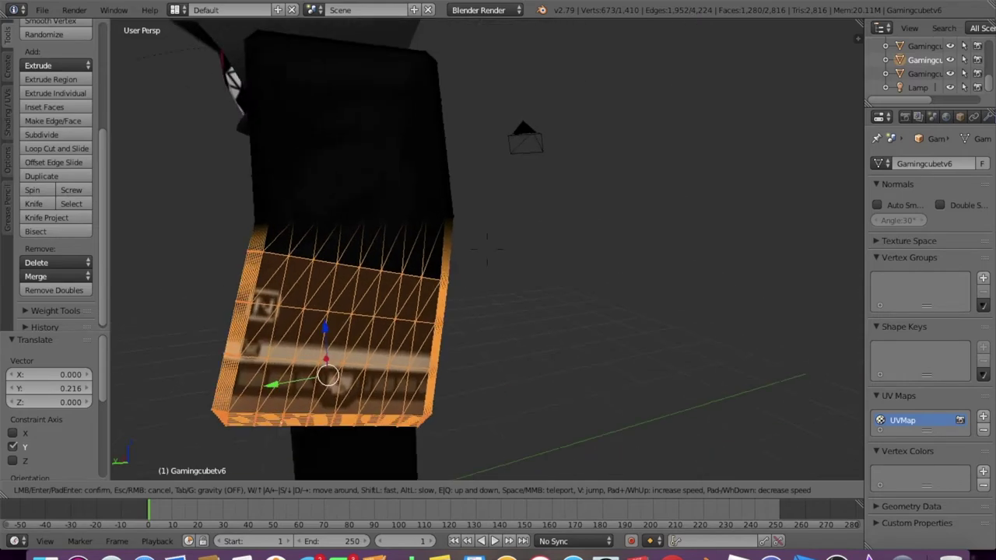
key(Escape)
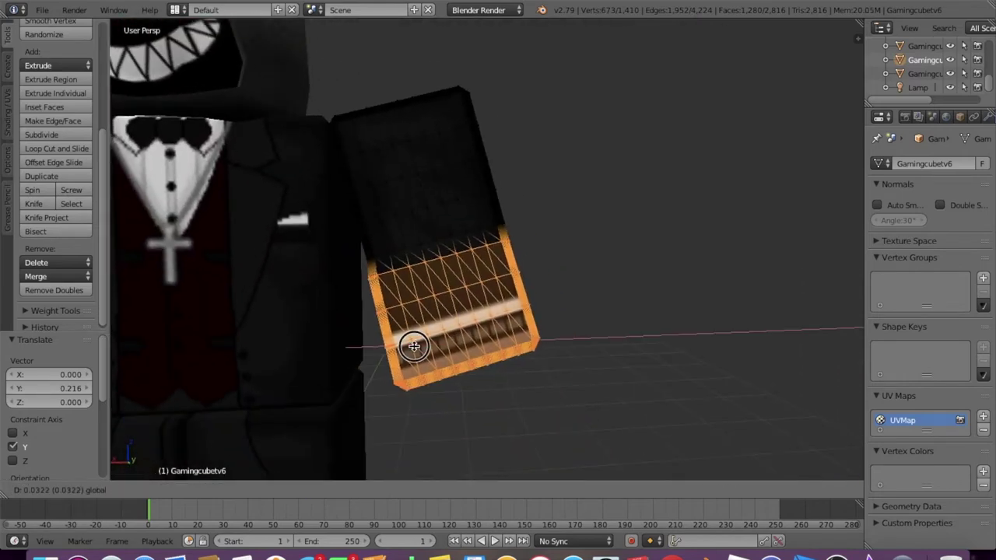
middle_drag(429, 340, 344, 374)
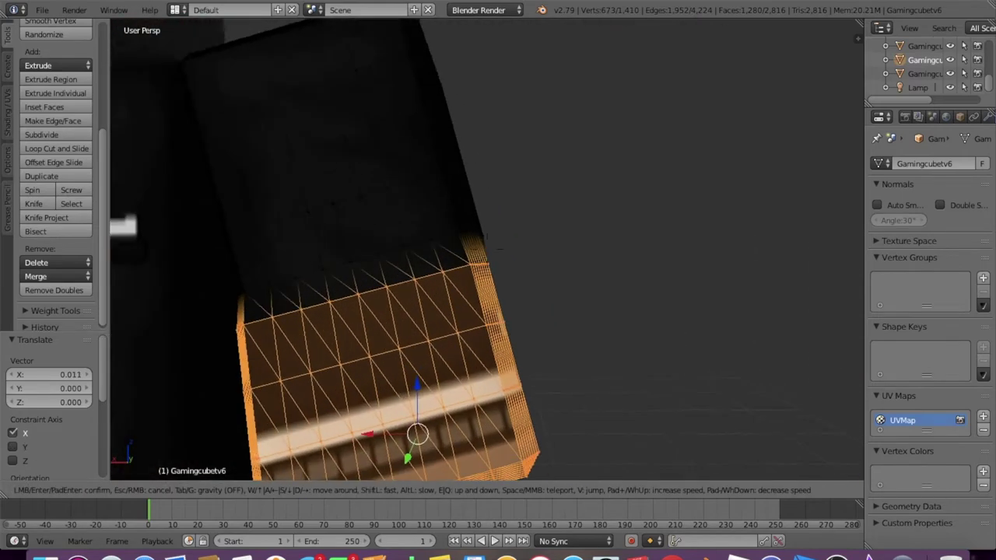
Step: Shift the cuff faces outward along X and return to Object Mode
key(g)
key(x)
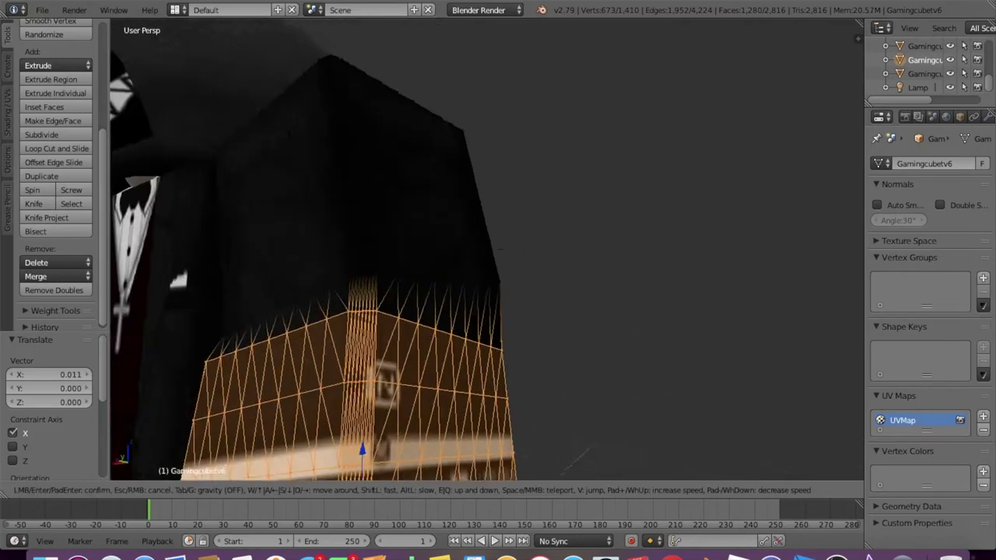
key(Return)
key(g)
key(x)
key(Escape)
key(g)
key(x)
click(319, 372)
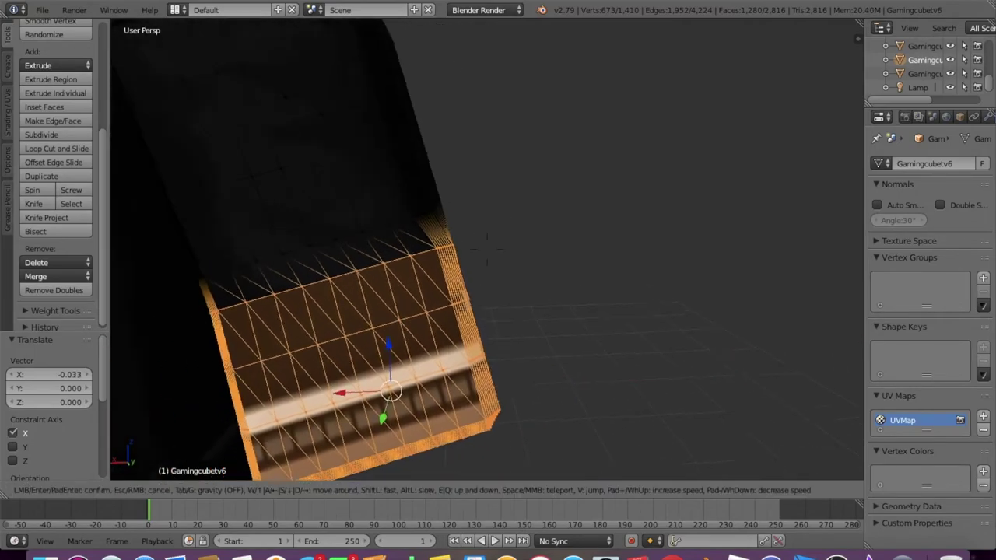
scroll(315, 413, down, 3)
scroll(311, 456, down, 3)
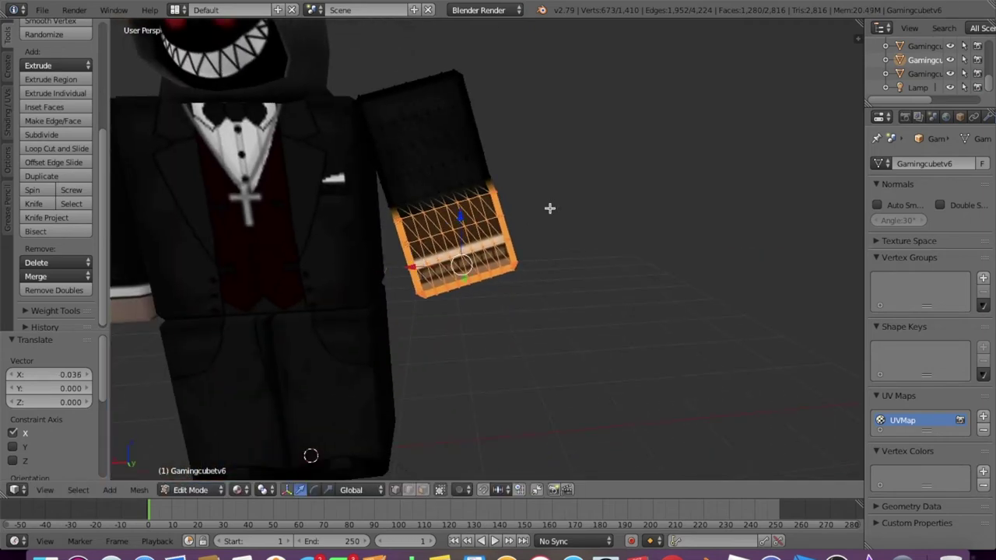
key(shift+f)
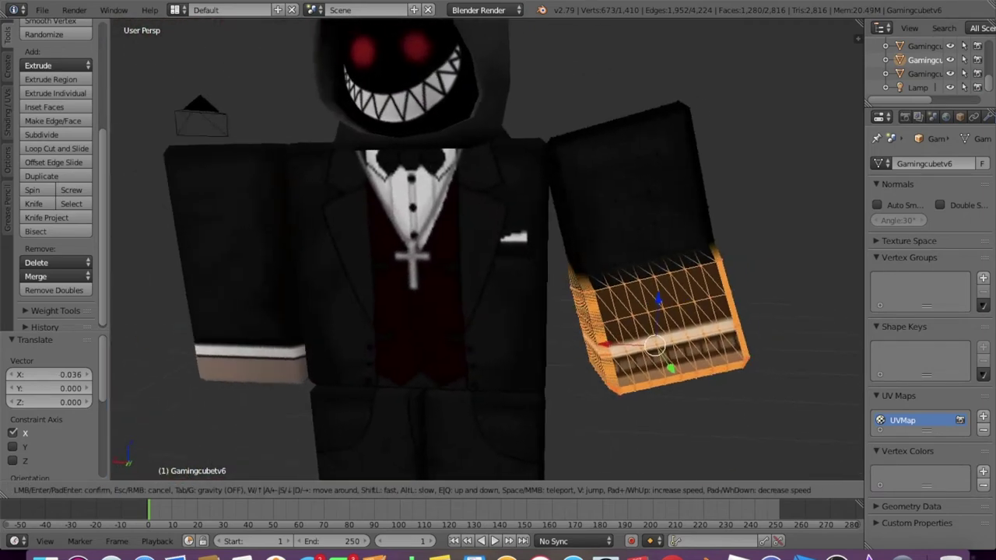
key(Escape)
key(Tab)
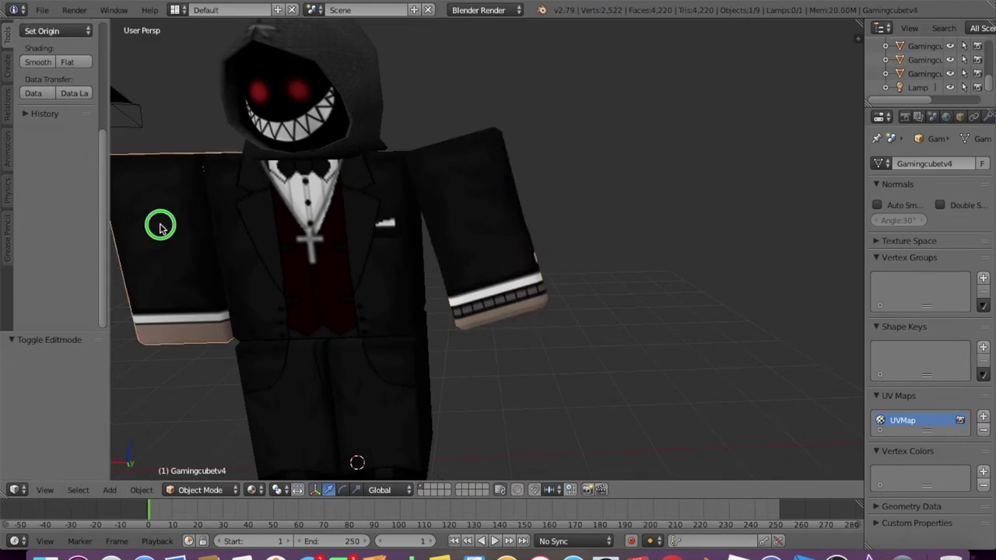
Step: Tilt the other arm −16.1° about Y and nudge it −0.094 along X
key(shift+f)
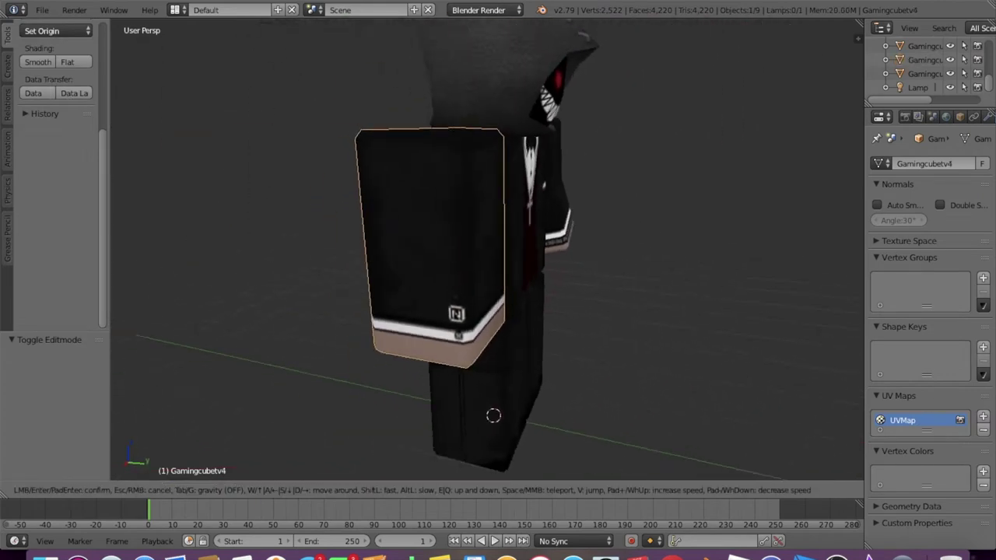
key(s)
click(487, 251)
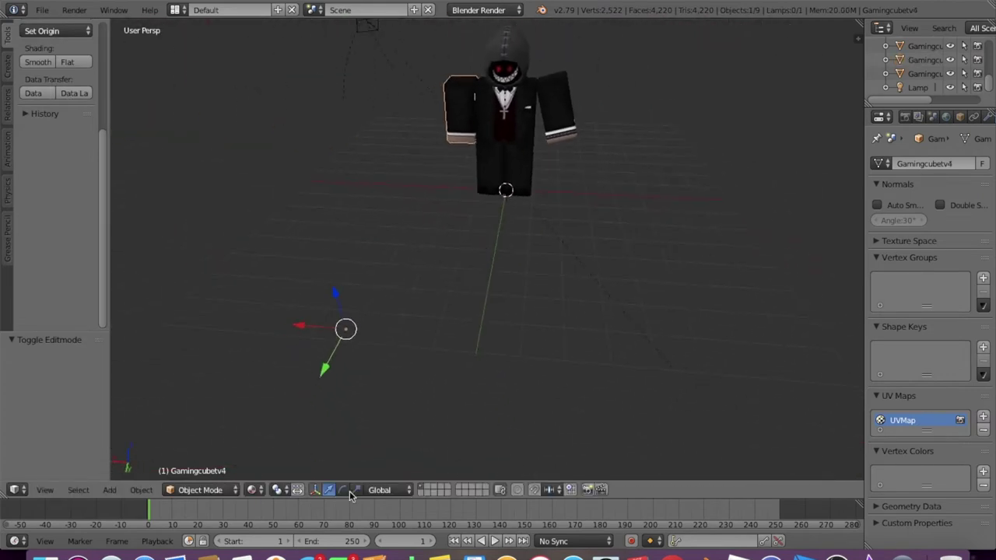
click(352, 294)
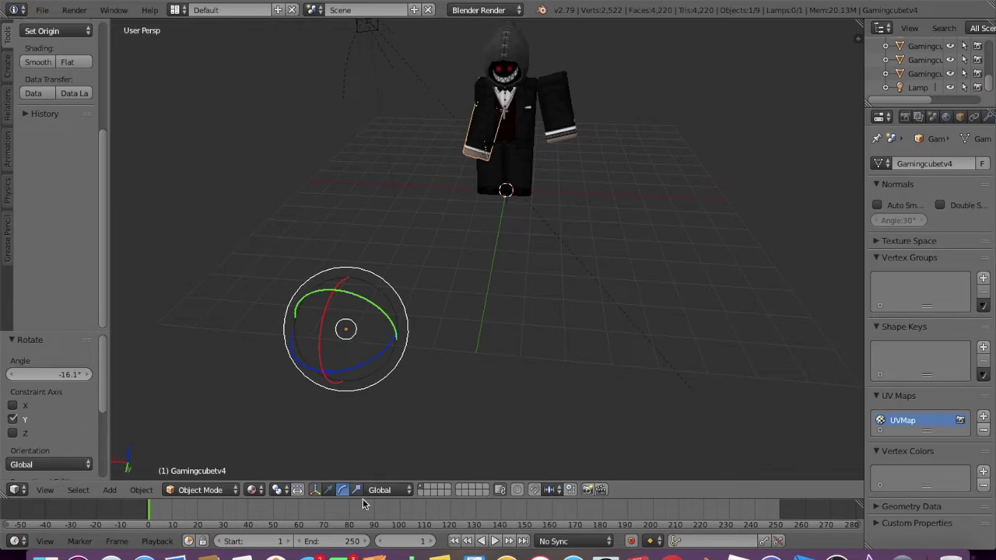
click(264, 319)
Step: Raise the arm along Z and fly around to check the new pose
key(g)
key(z)
key(shift+f)
key(w)
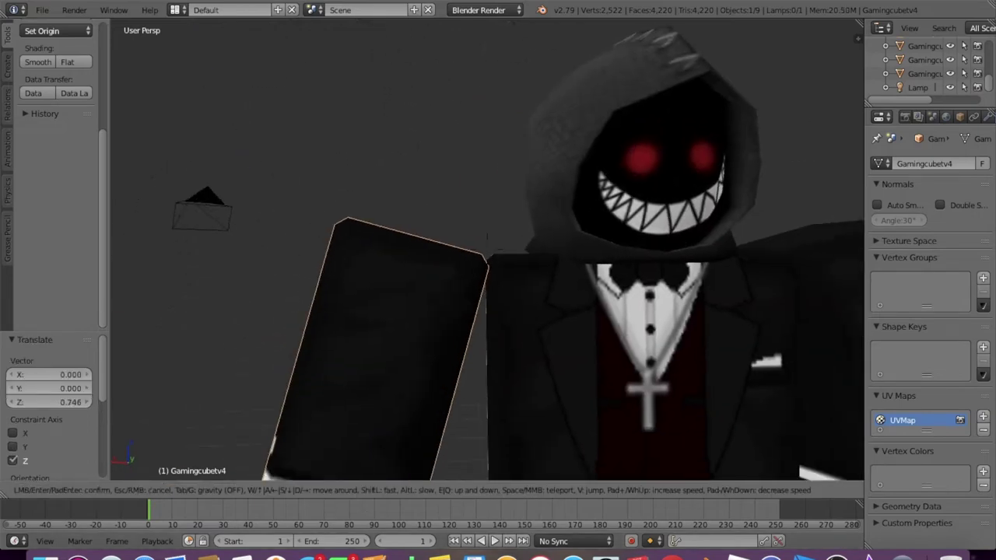
key(s)
click(283, 306)
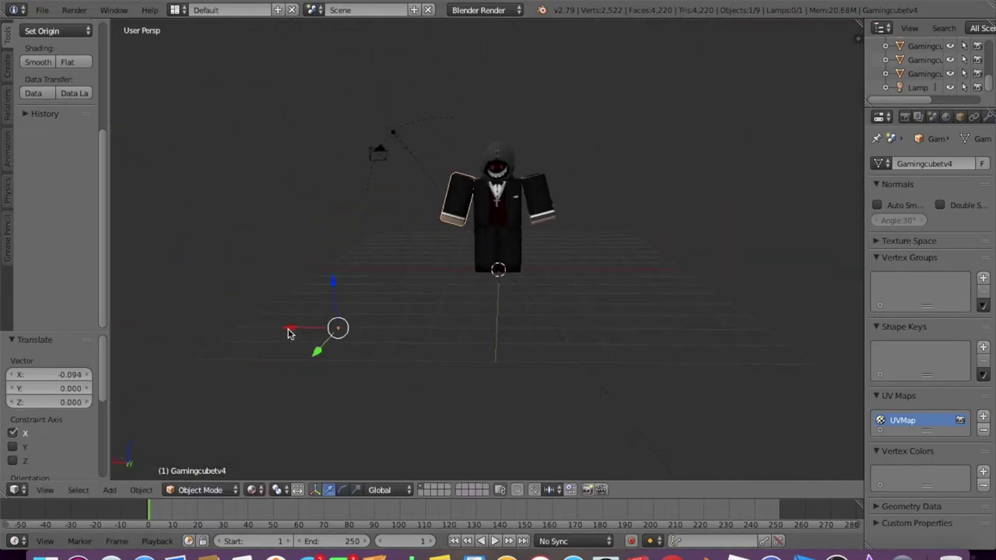
key(shift+f)
key(w)
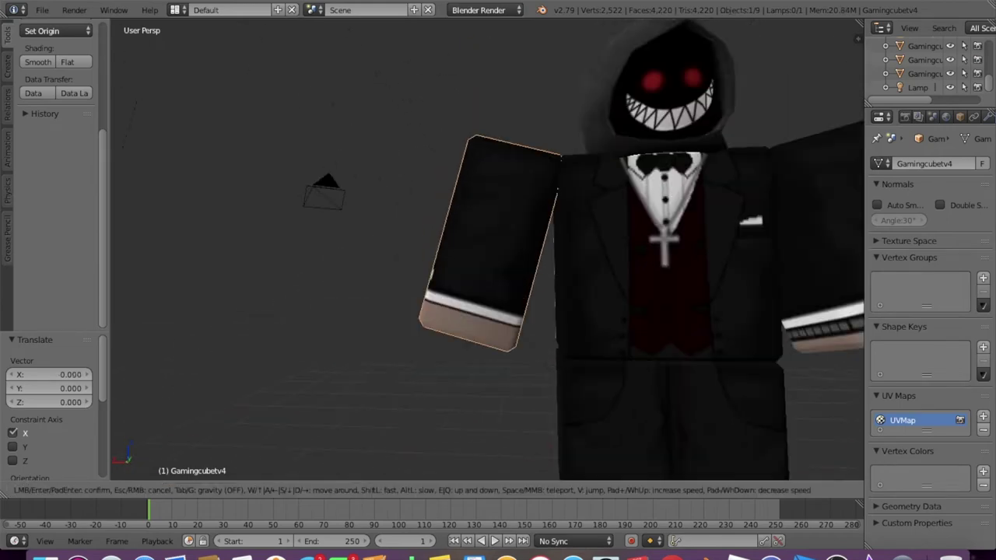
key(s)
key(w)
key(Escape)
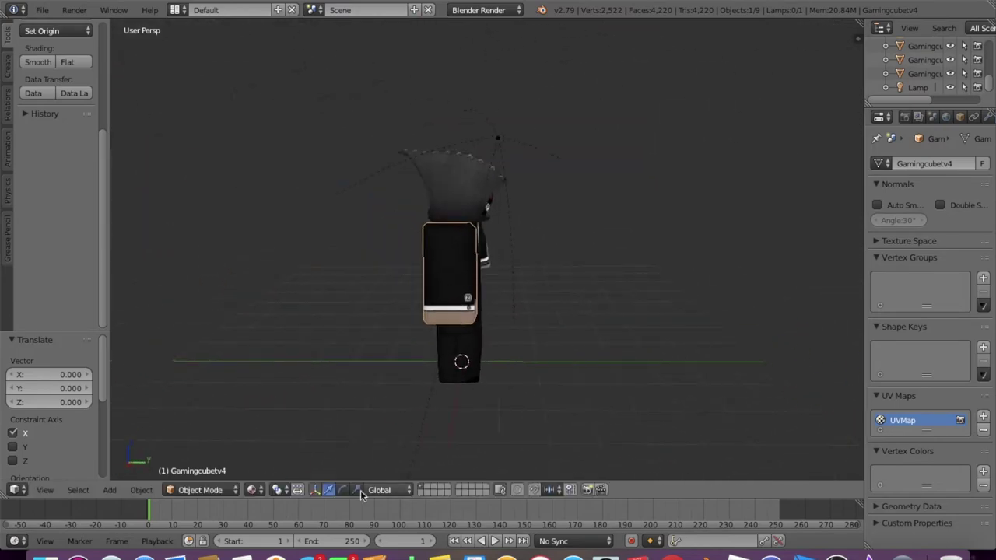
Step: Lasso-select the second arm's lower cuff in Edit Mode using wireframe view
key(Tab)
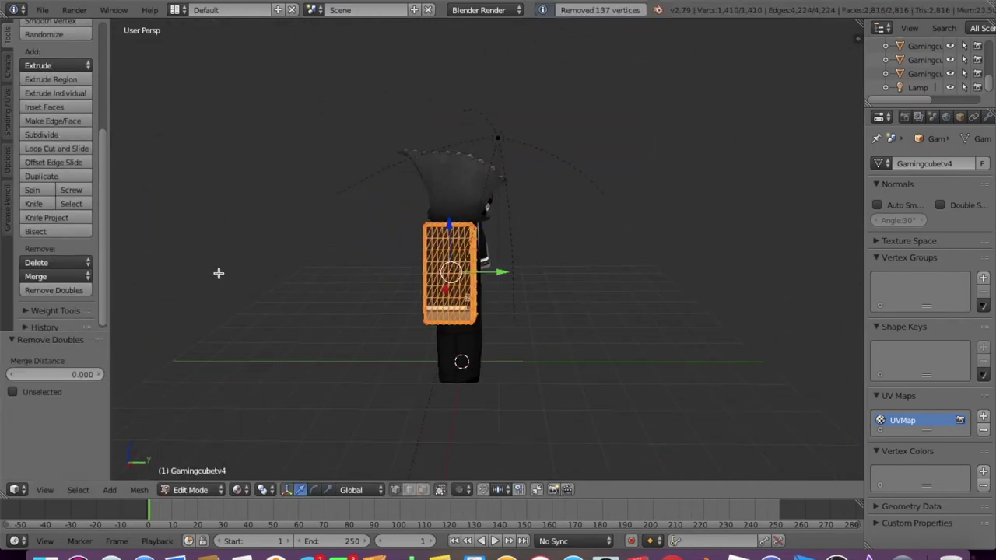
key(KP_Decimal)
scroll(590, 246, down, 3)
right_click(569, 369)
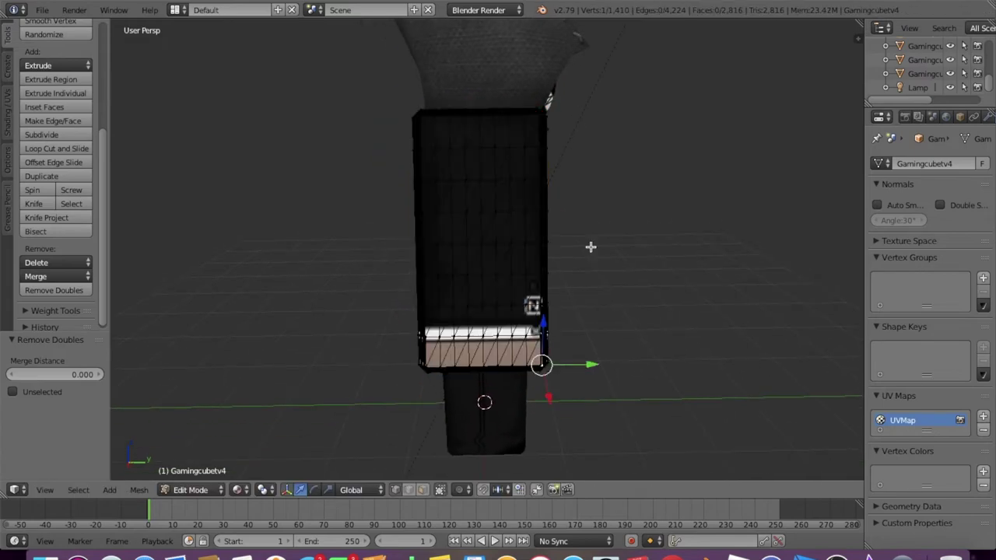
key(z)
ctrl+drag(592, 243, 355, 249)
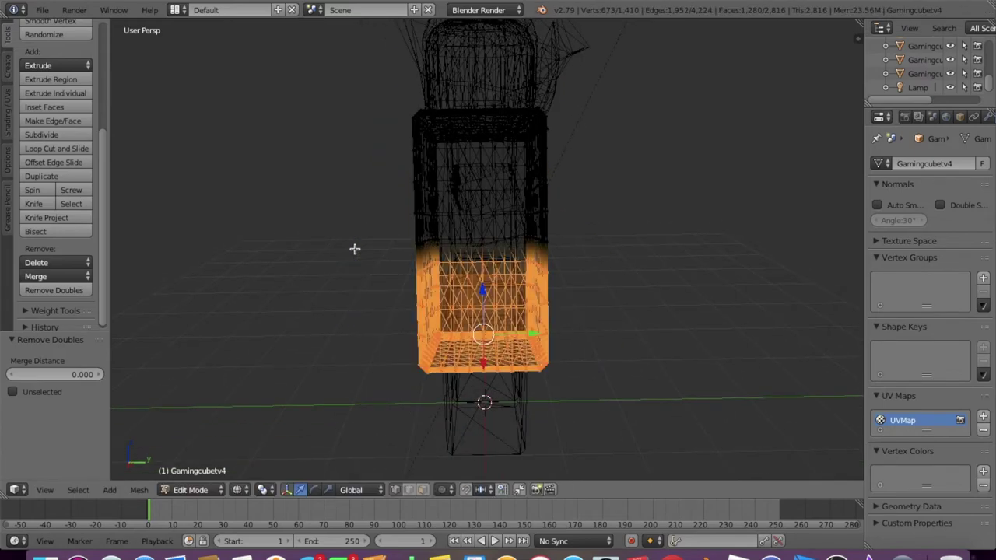
key(shift+f)
key(Return)
click(242, 490)
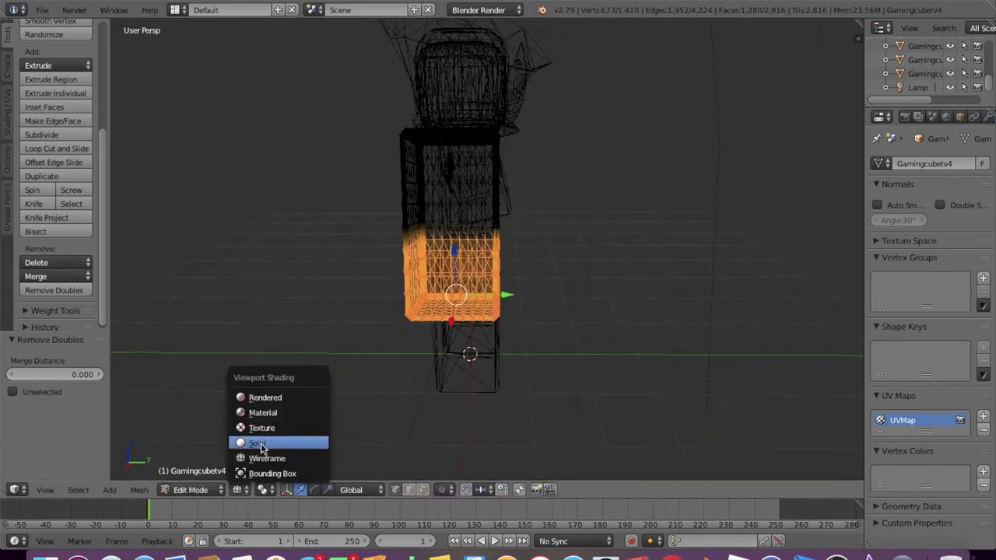
click(257, 424)
Step: Rotate the selected cuff faces to bend them and move them along Y
middle_drag(396, 379, 436, 311)
click(313, 489)
mouse_move(412, 234)
mouse_down()
mouse_move(423, 212)
mouse_move(412, 234)
mouse_up()
click(301, 489)
drag(469, 257, 623, 282)
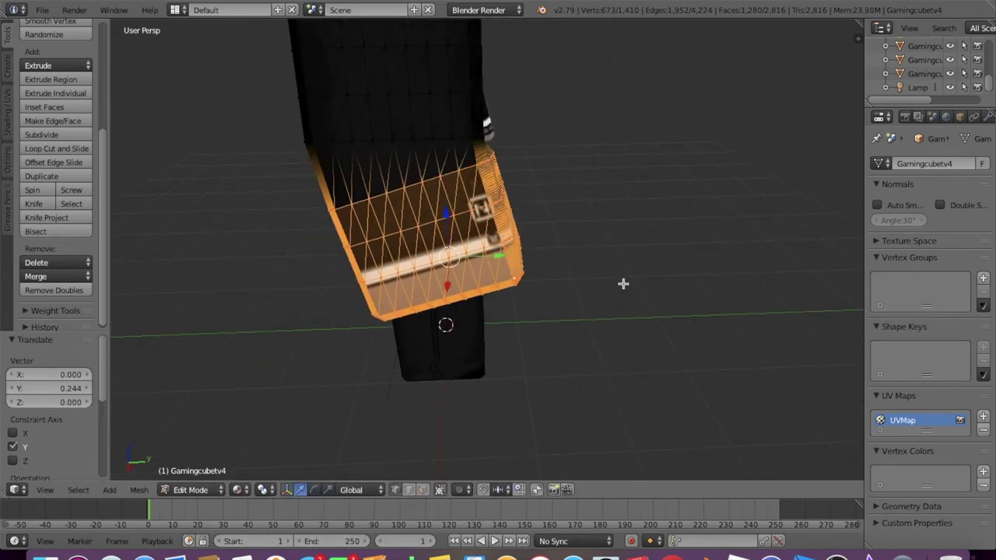
key(shift+f)
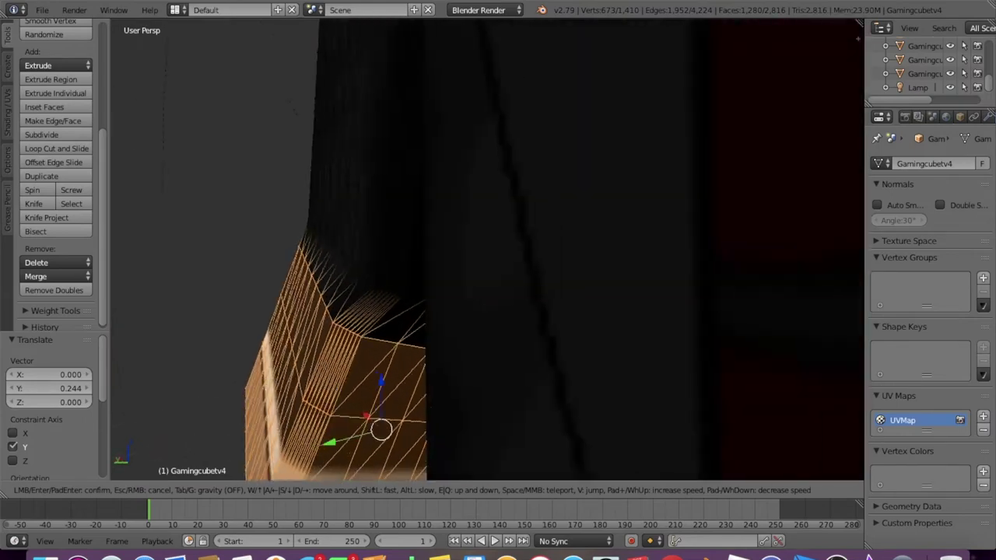
key(Return)
Step: Settle the cuff at a 0.073 Y offset and return to Object Mode
mouse_move(440, 321)
mouse_down()
mouse_move(490, 307)
mouse_move(440, 314)
mouse_up()
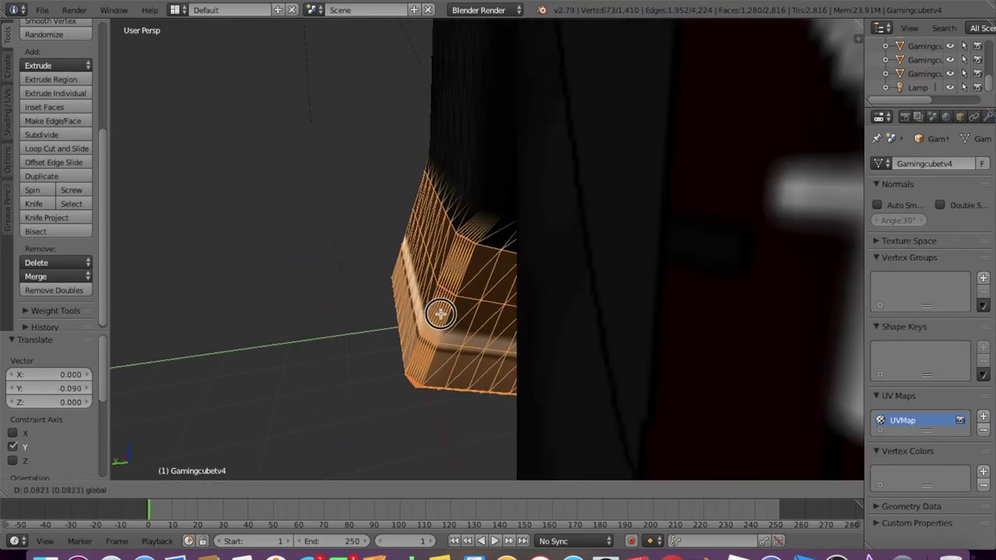
key(w)
key(Escape)
key(shift+f)
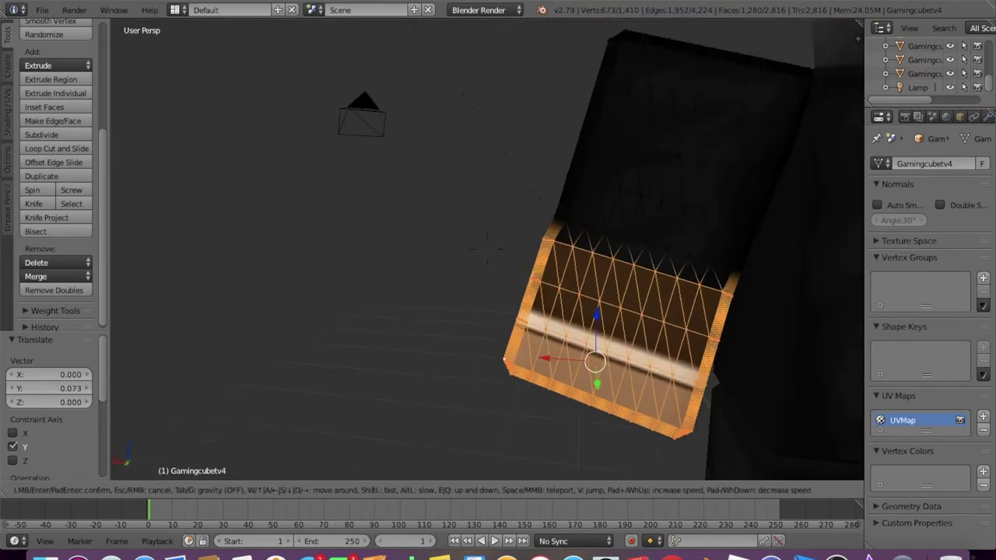
key(Return)
drag(531, 316, 534, 319)
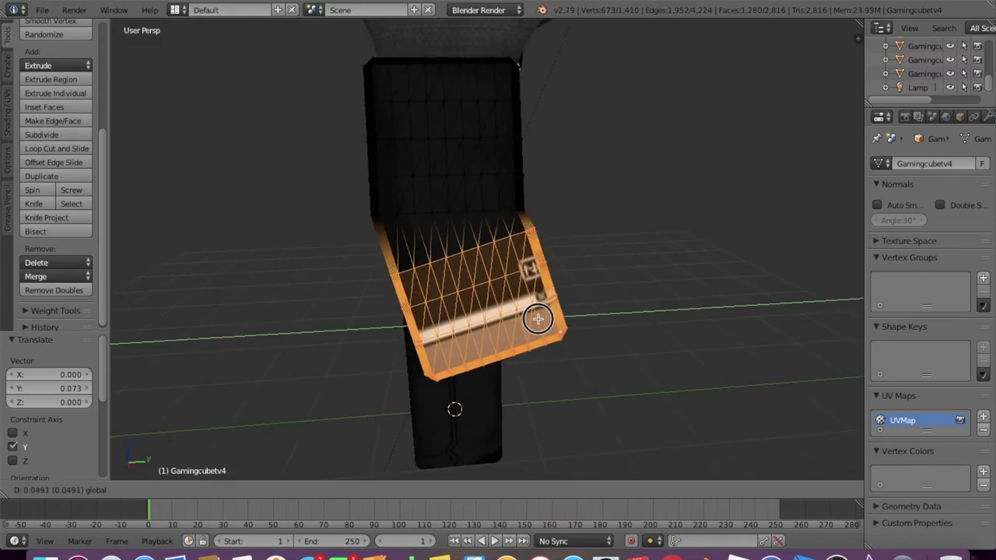
key(Tab)
key(shift+f)
key(s)
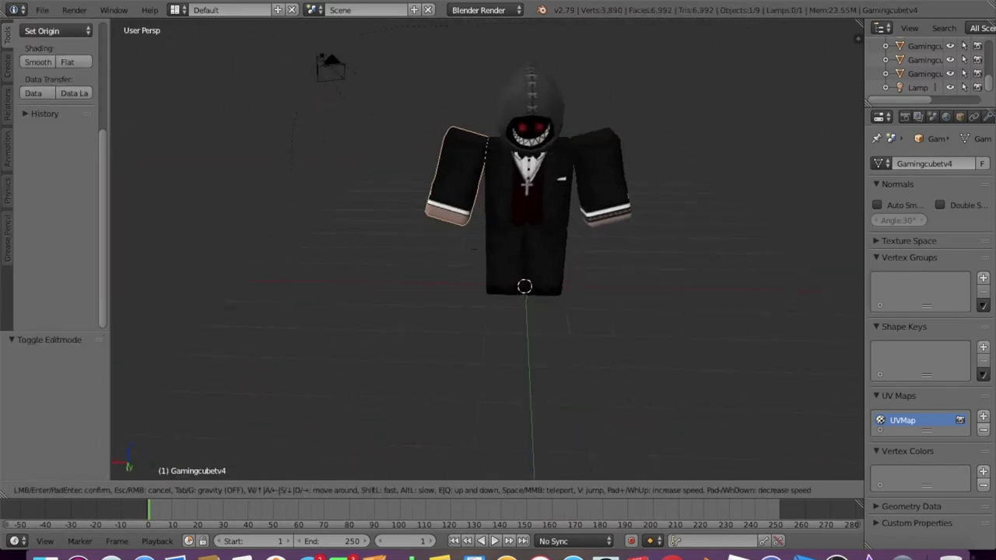
Step: Confirm the arm's small Y tilt and its 0.025 nudge along X, then begin a Z move
key(Return)
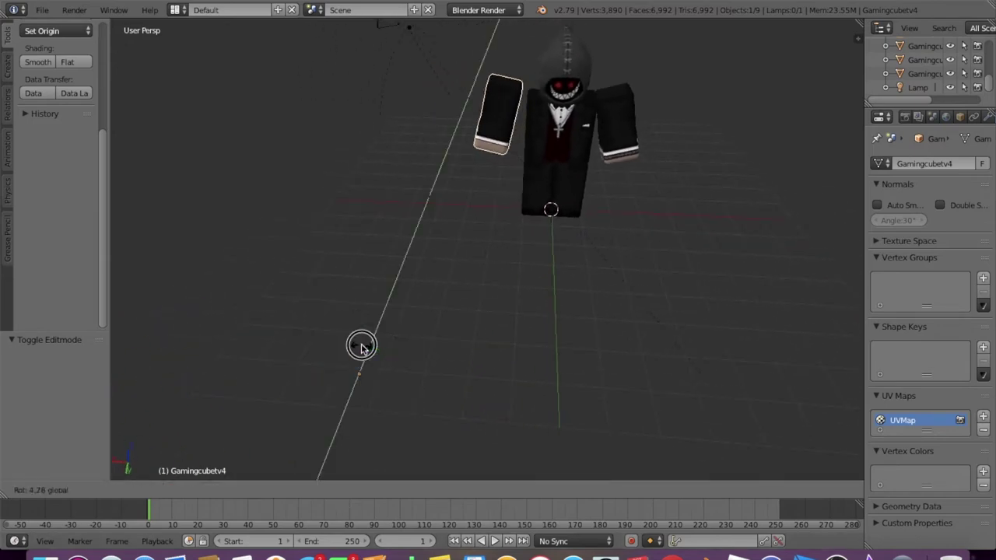
click(361, 346)
click(319, 374)
key(g)
key(z)
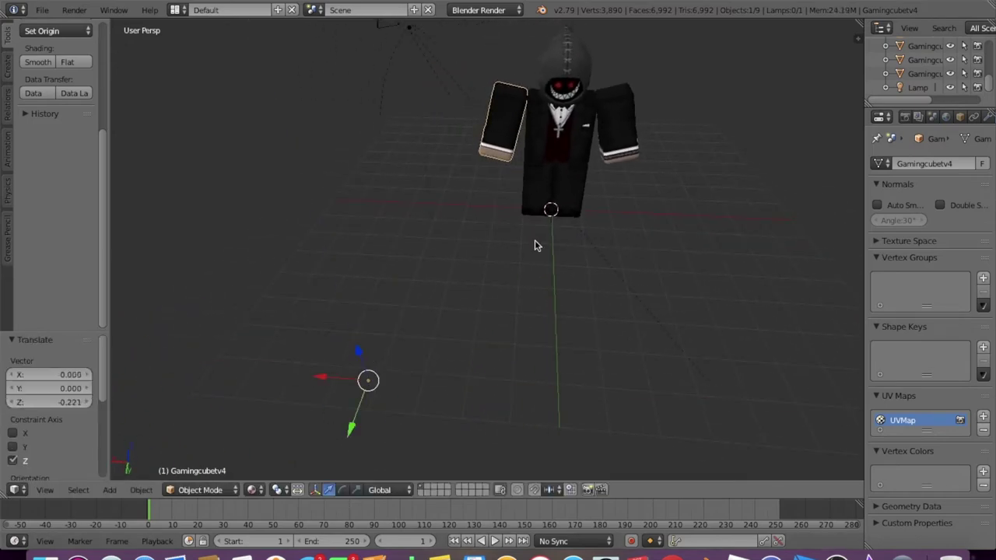
Step: Fly the view close to the character and back, then tilt the raised arm −5.33° about Y and lower it
key(shift+f)
key(Return)
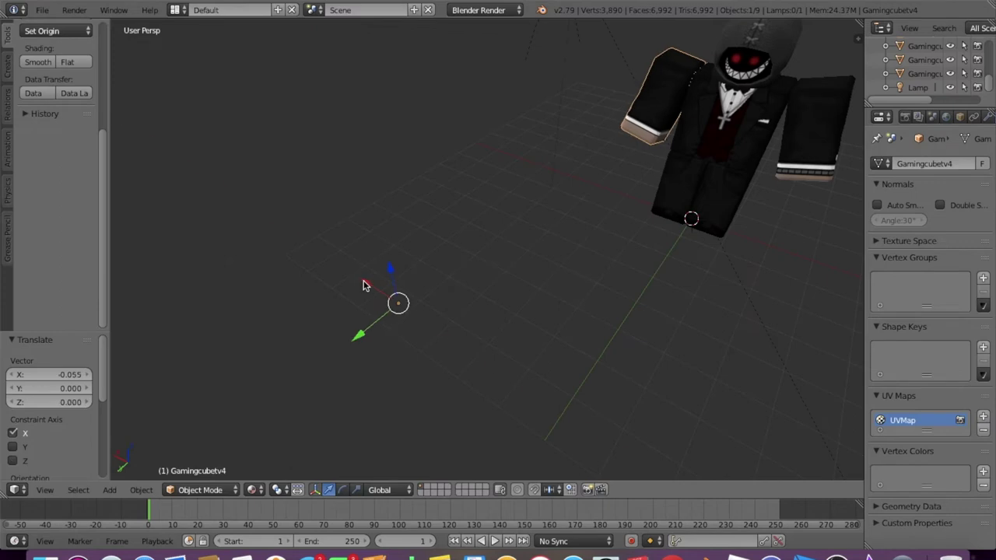
key(shift+f)
key(w)
click(488, 253)
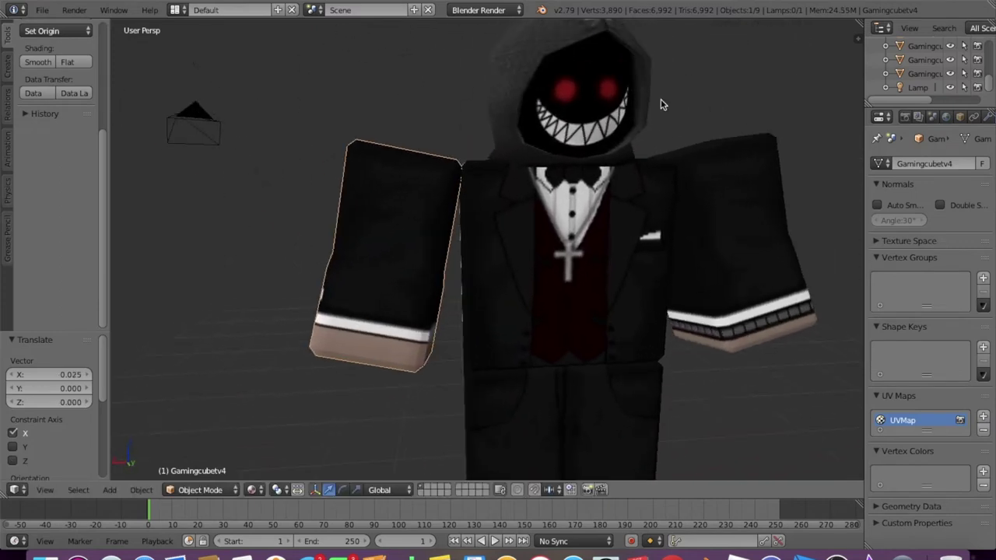
key(shift+f)
key(Return)
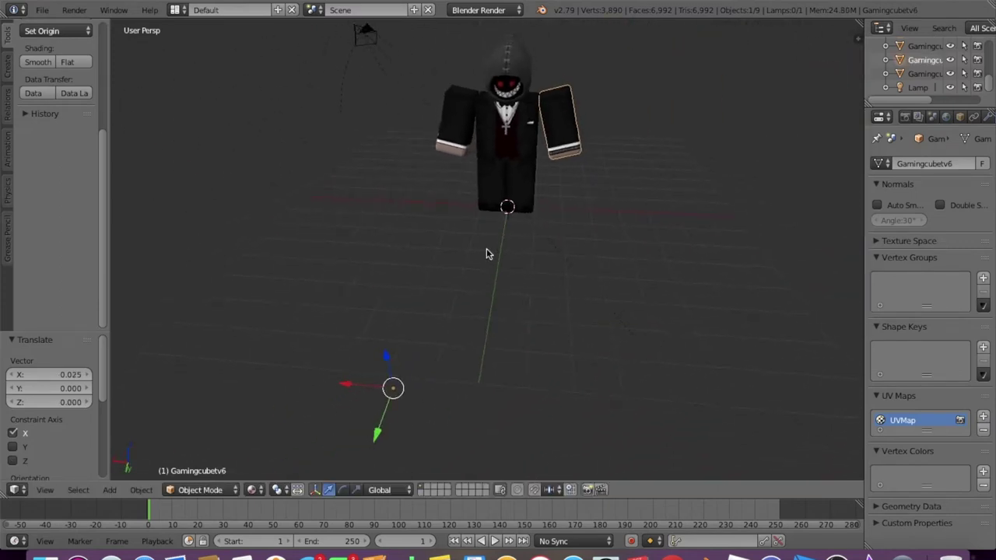
drag(400, 358, 349, 498)
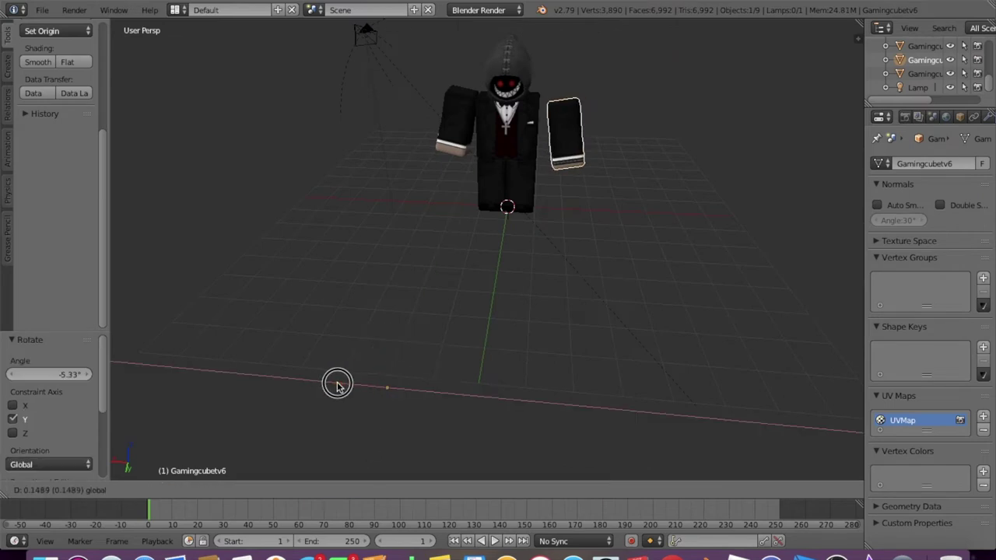
click(337, 385)
Step: Fly the view low around the character and settle on a medium front view
key(shift+f)
key(w)
key(Return)
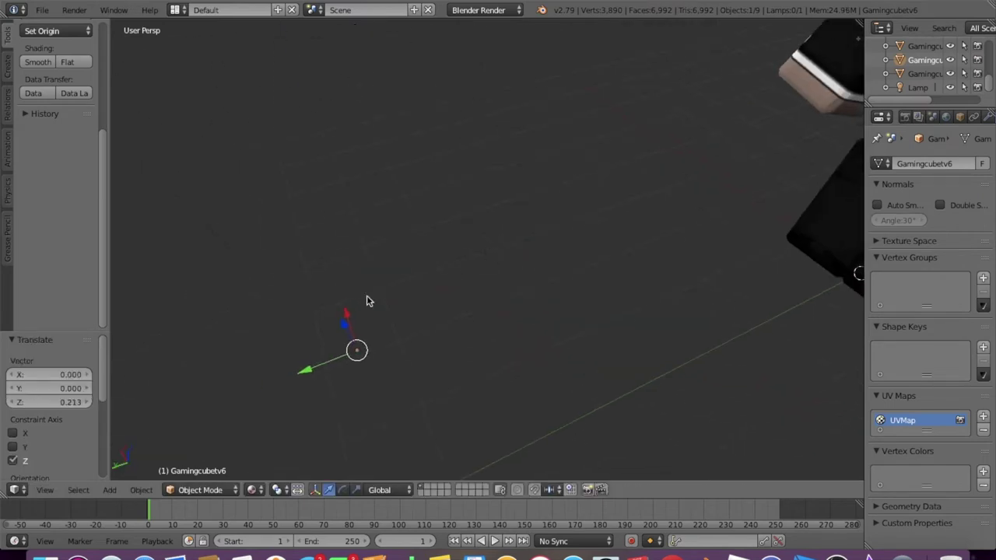
key(s)
click(487, 253)
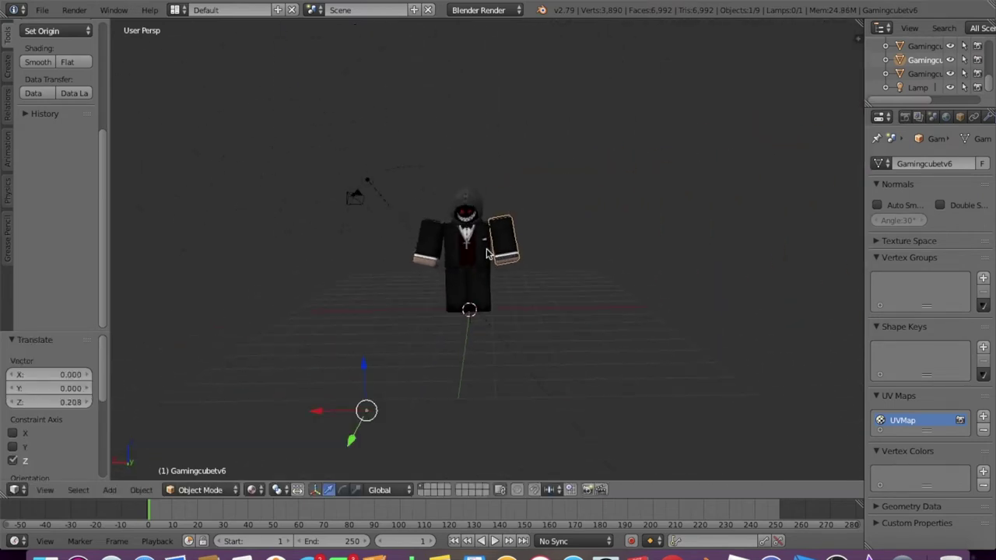
key(w)
key(s)
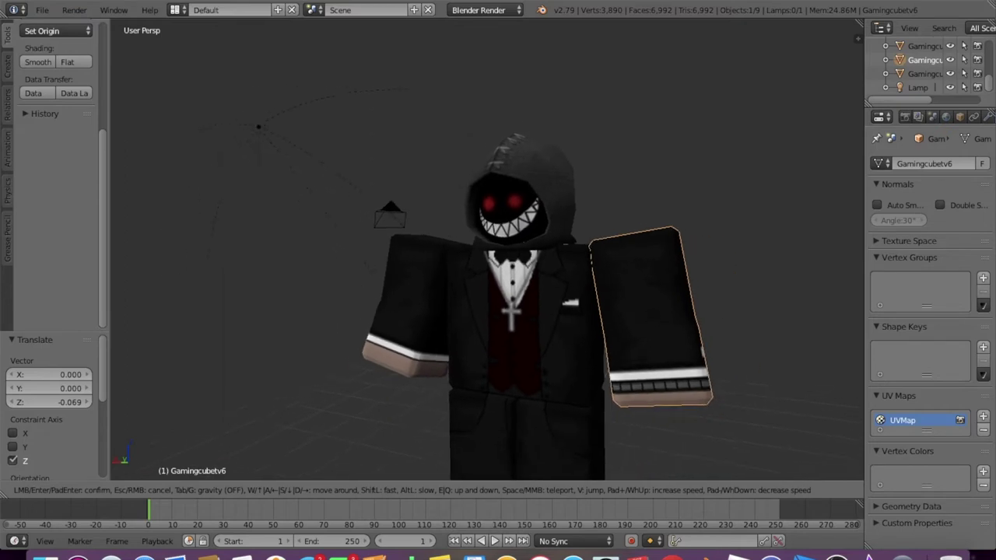
Step: Make the render background transparent and frame the character's front through the scene camera
click(487, 253)
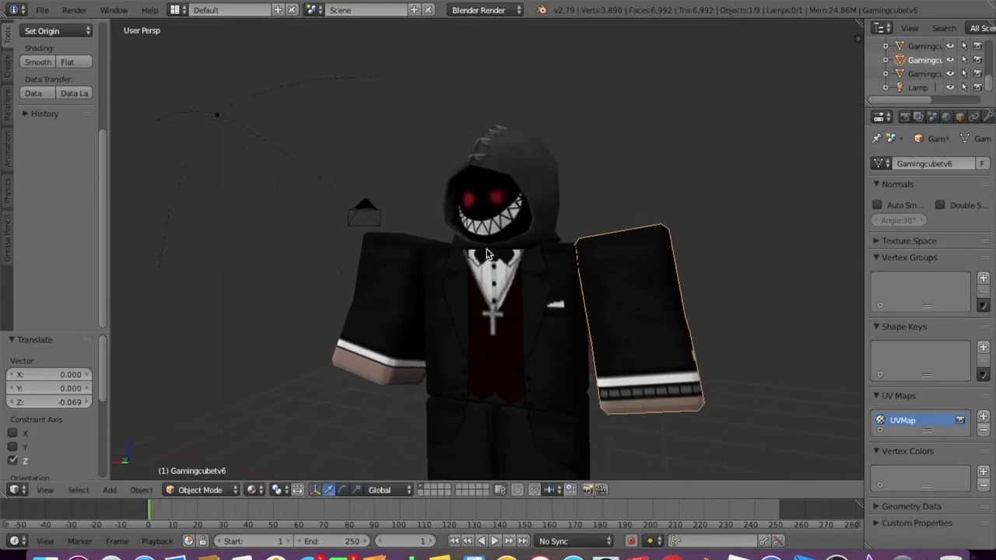
click(881, 119)
click(922, 453)
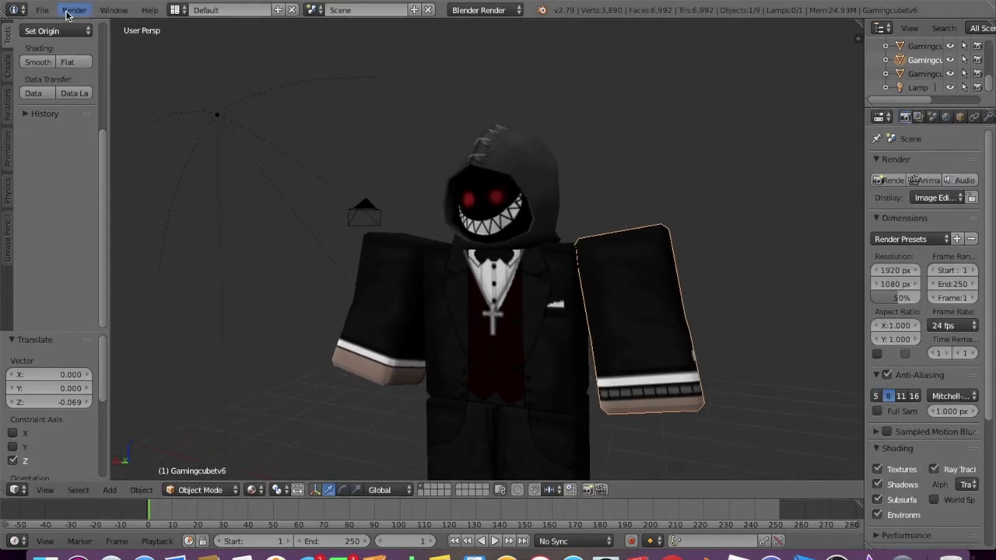
click(46, 490)
click(47, 435)
key(shift+f)
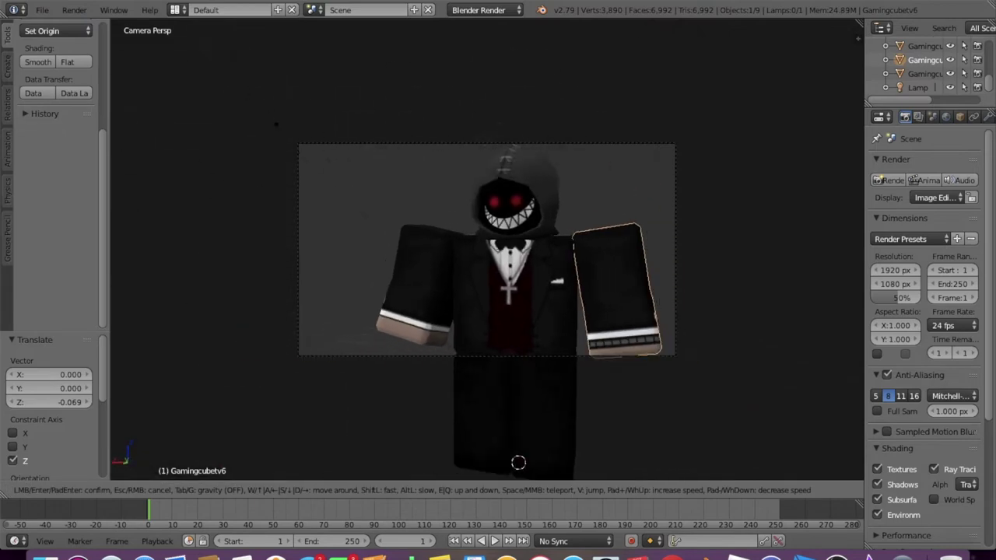
Step: Render the current frame and save the image into the Desktop's SpeedGFX folder
click(74, 10)
click(86, 26)
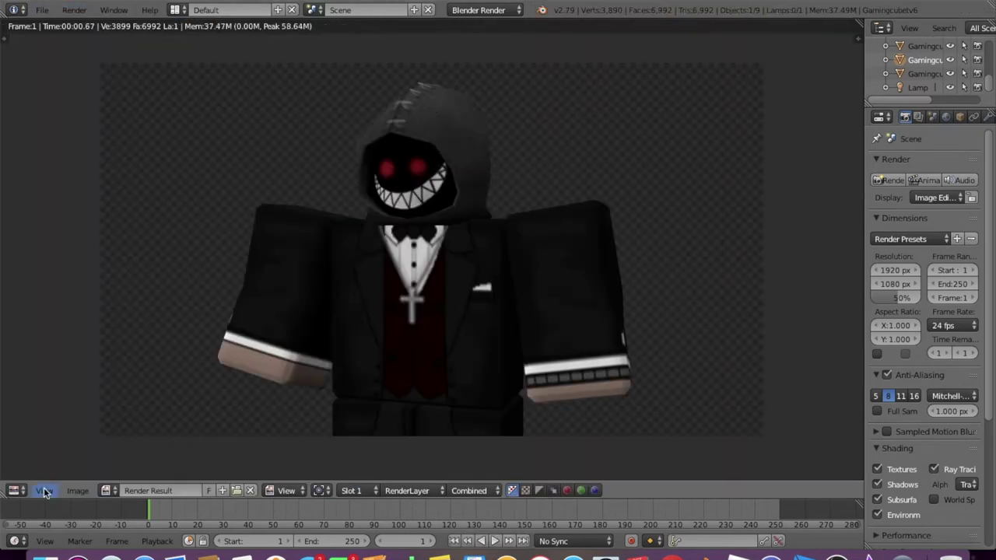
click(77, 491)
click(131, 402)
click(287, 110)
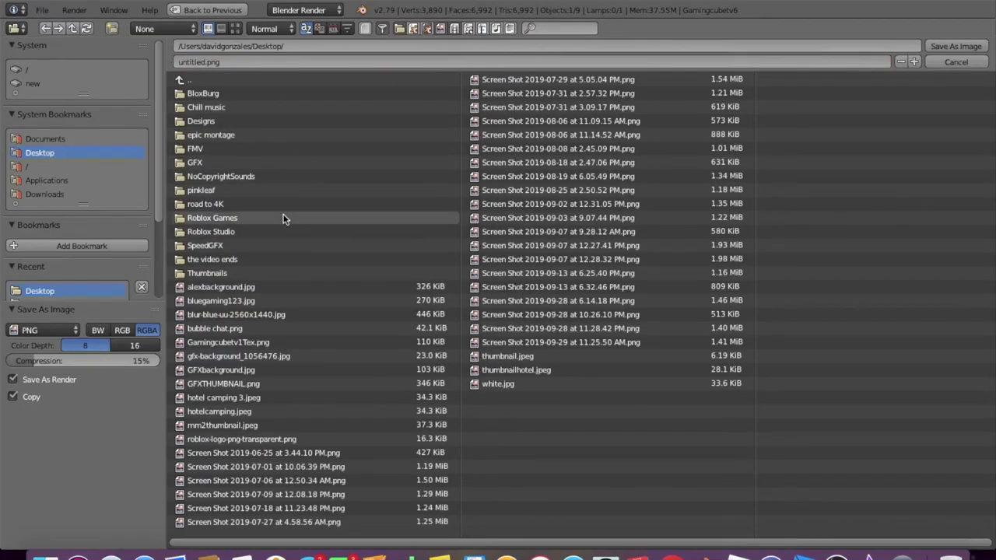
click(280, 245)
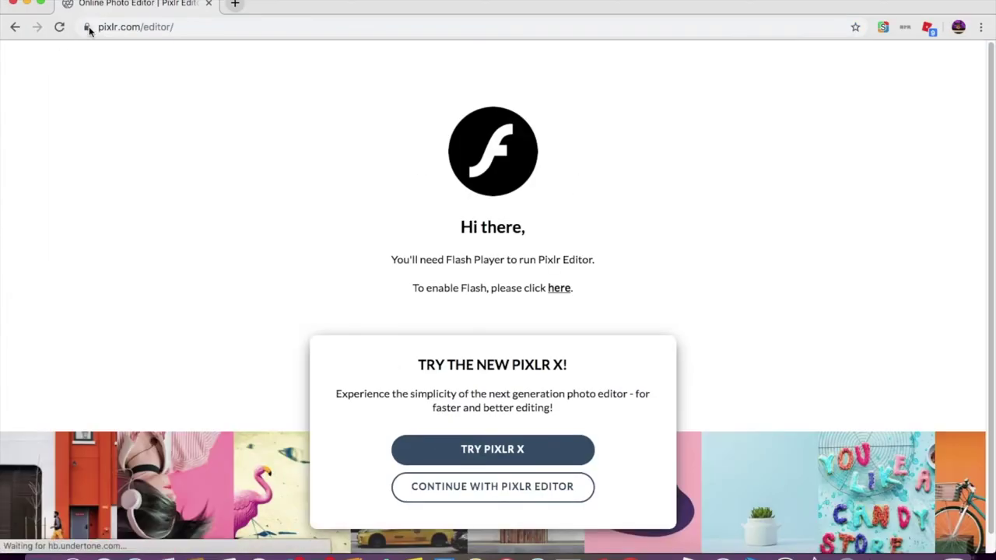
Step: Set Flash to Allow in the site's permission settings and reload the page
click(88, 27)
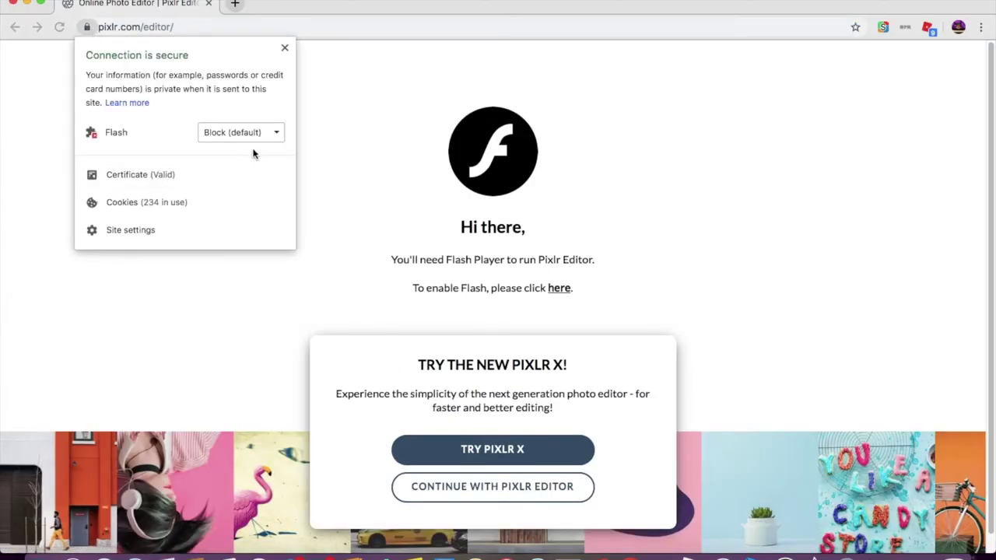
click(285, 49)
click(315, 56)
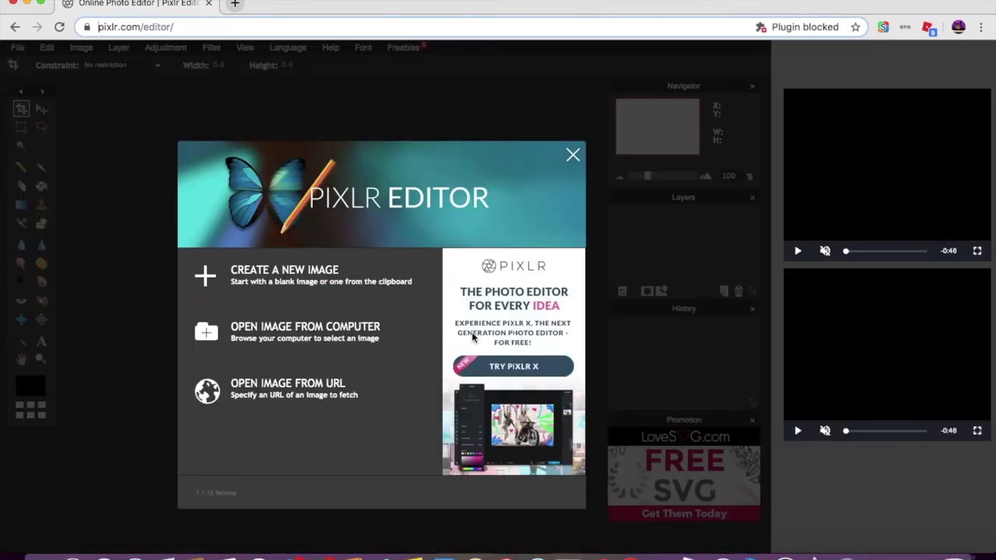
Step: Open maxresdefault.jpg from Desktop > SpeedGFX as the 1280×720 Halloween background
click(368, 340)
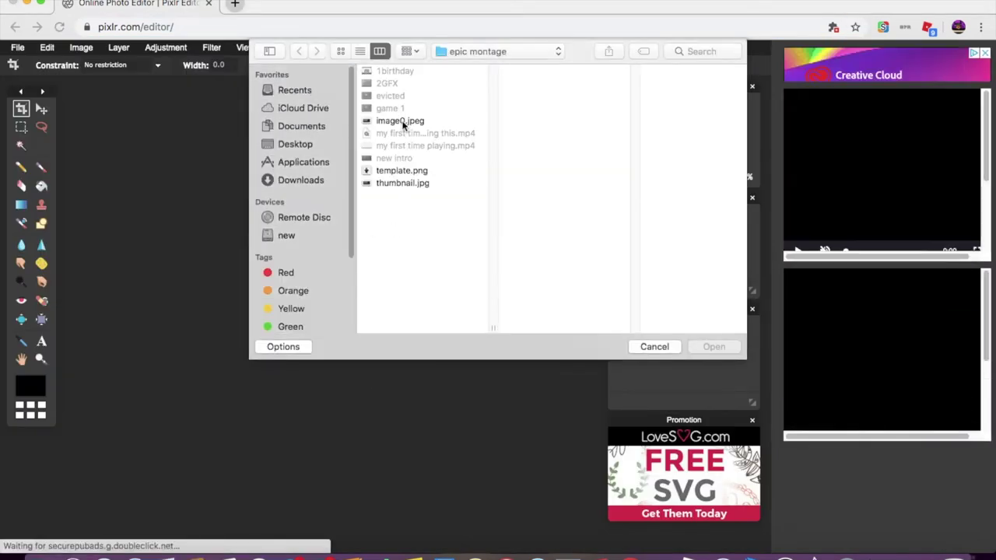
click(401, 121)
click(401, 183)
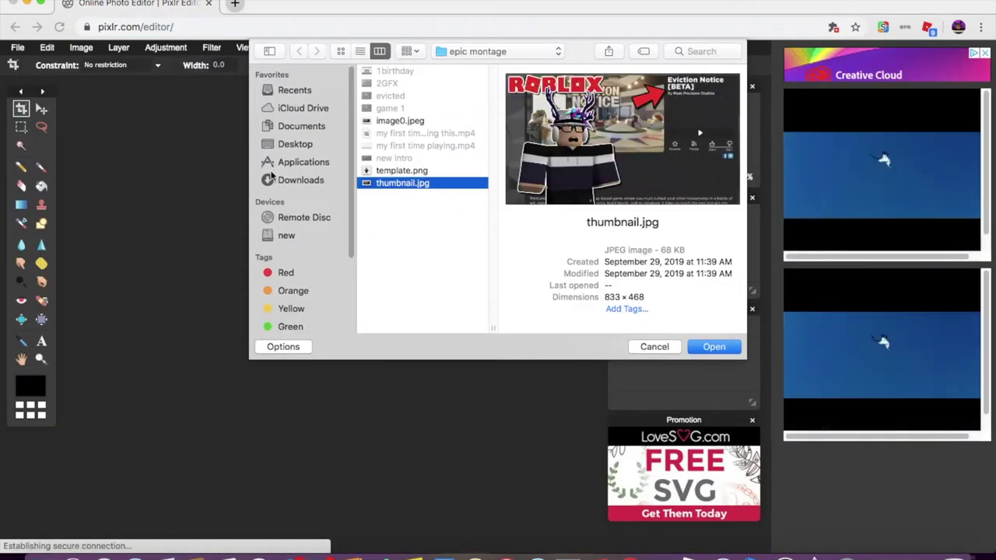
click(296, 145)
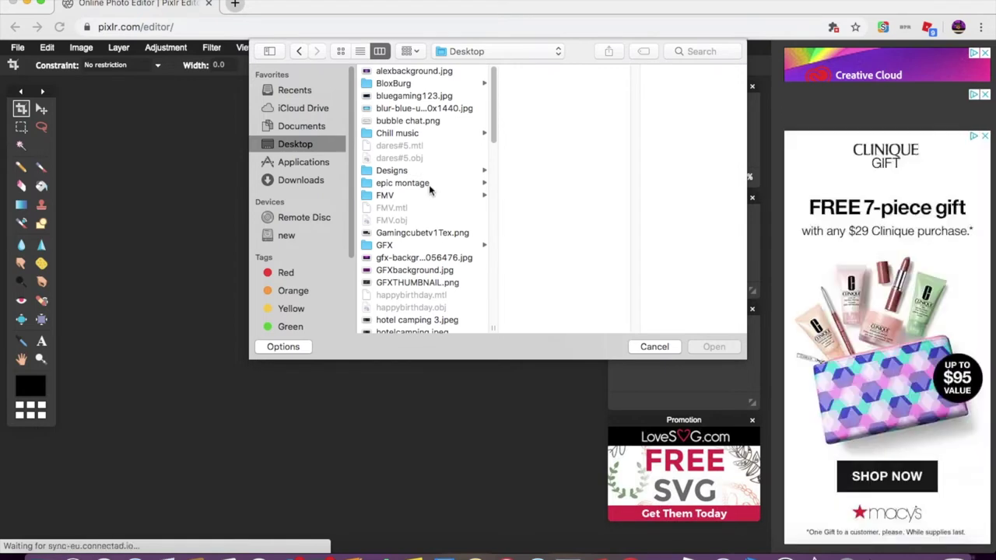
scroll(420, 241, down, 1)
scroll(413, 212, down, 1)
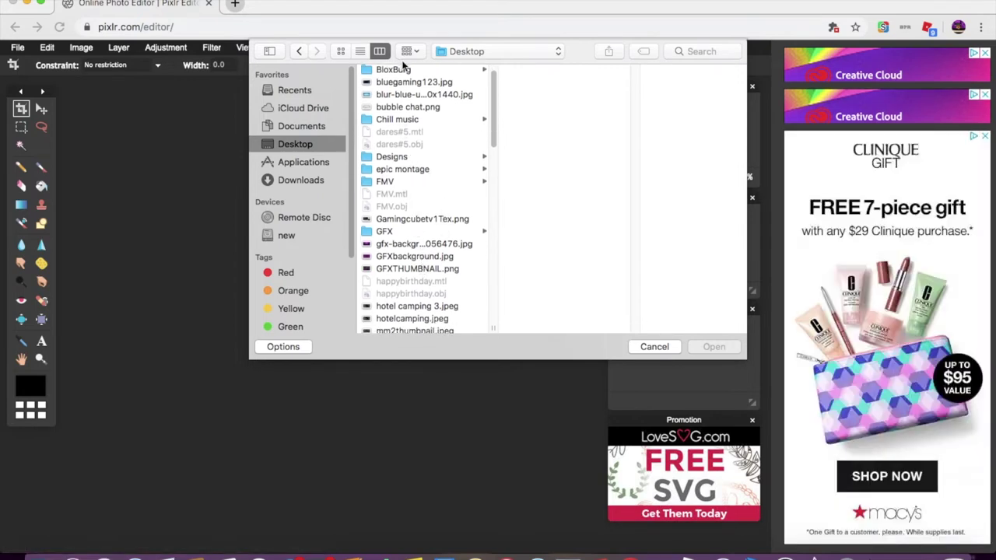
scroll(447, 155, down, 10)
scroll(446, 155, down, 5)
scroll(442, 234, up, 15)
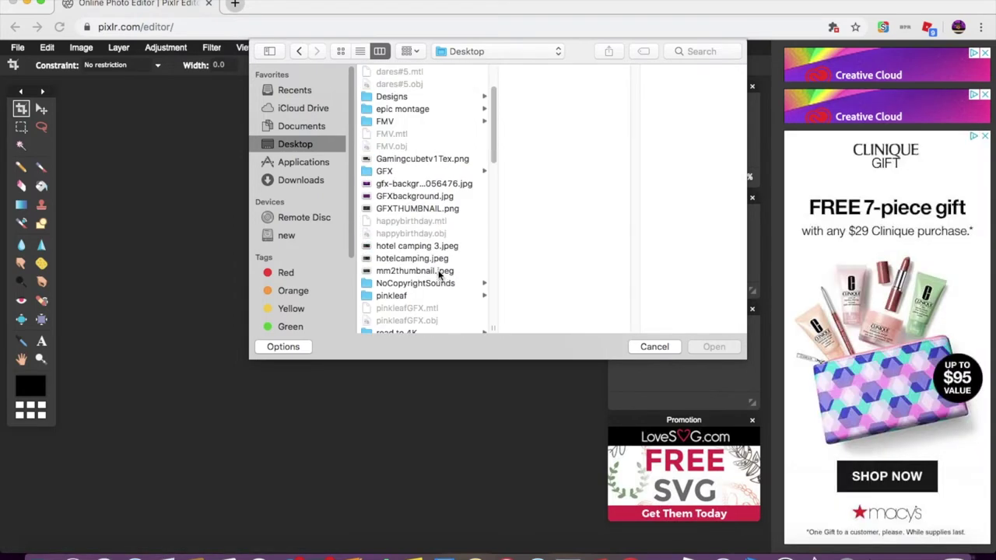
scroll(440, 274, up, 5)
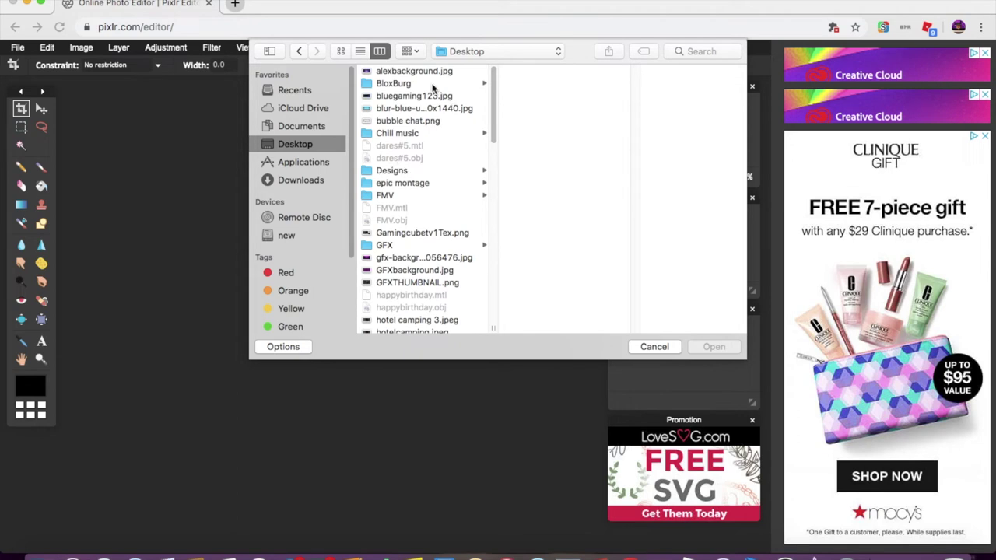
scroll(448, 161, down, 7)
scroll(447, 160, up, 3)
scroll(436, 167, down, 15)
click(414, 192)
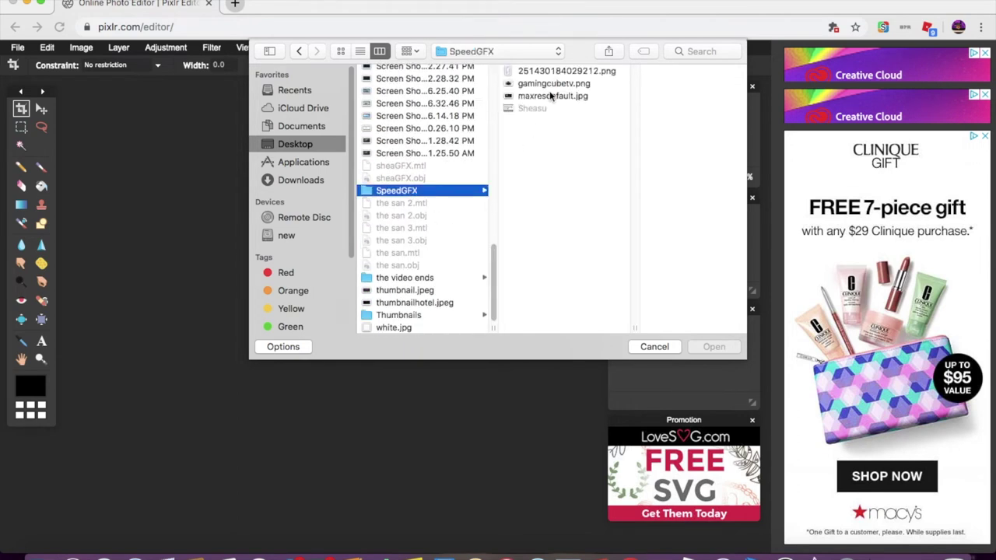
click(550, 95)
click(710, 347)
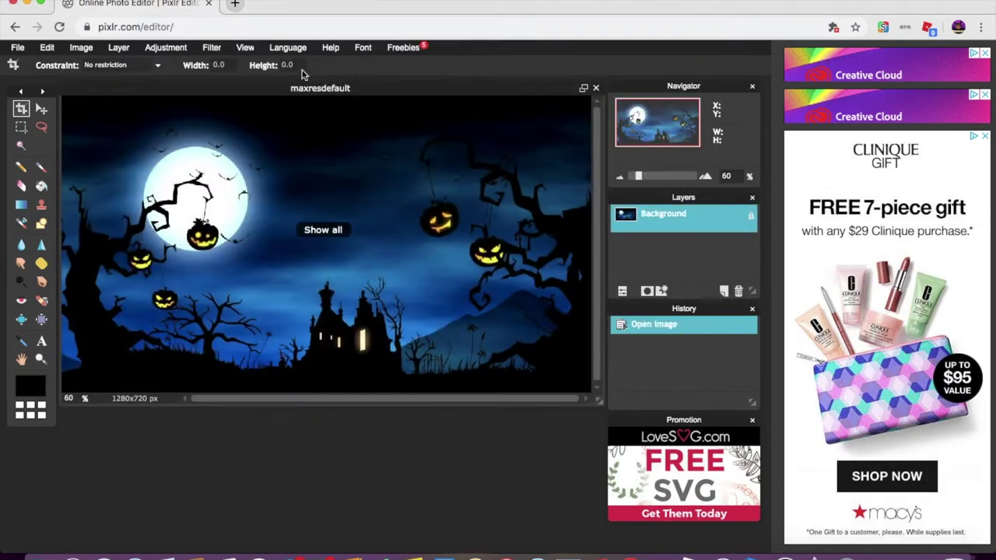
Step: Start adding an image as a new layer, then cancel it
click(118, 49)
click(187, 102)
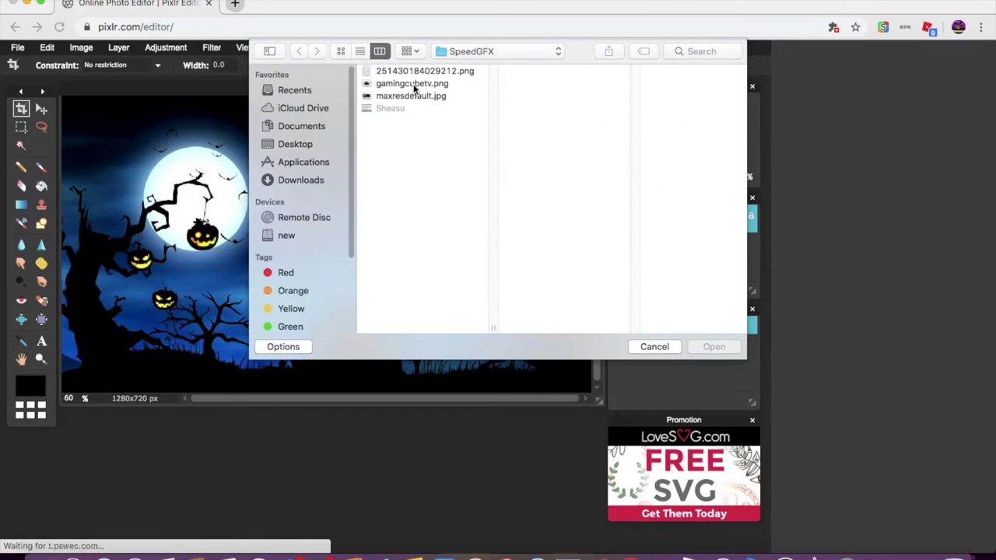
click(657, 350)
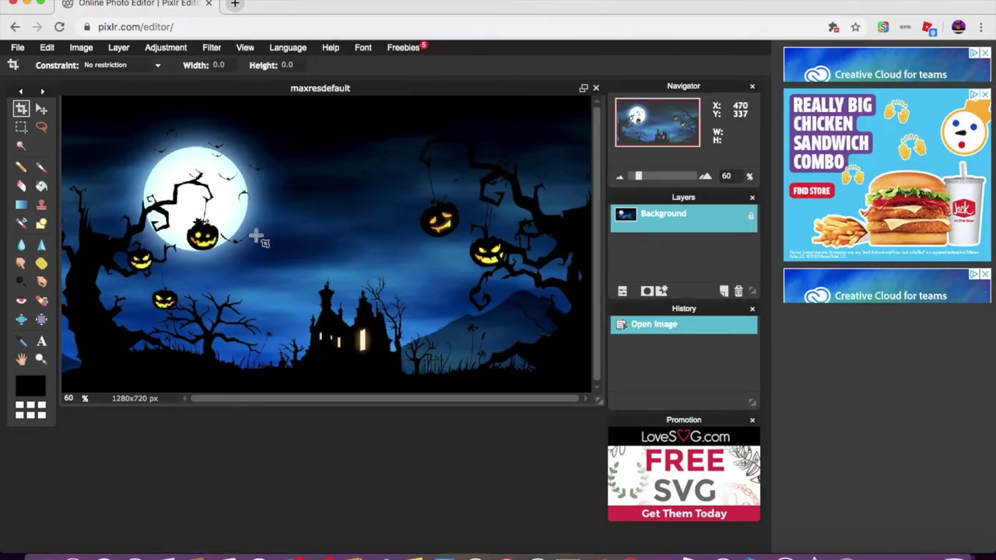
Step: Crop the background to a full-height 1:1 square over the moon and castle
click(105, 65)
click(103, 88)
drag(64, 100, 443, 391)
drag(440, 86, 449, 69)
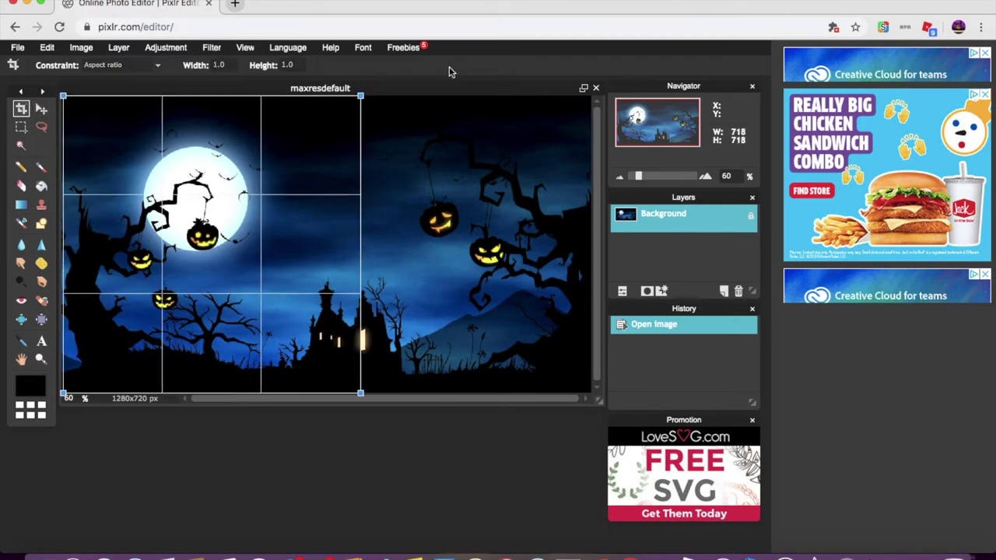
drag(228, 296, 303, 302)
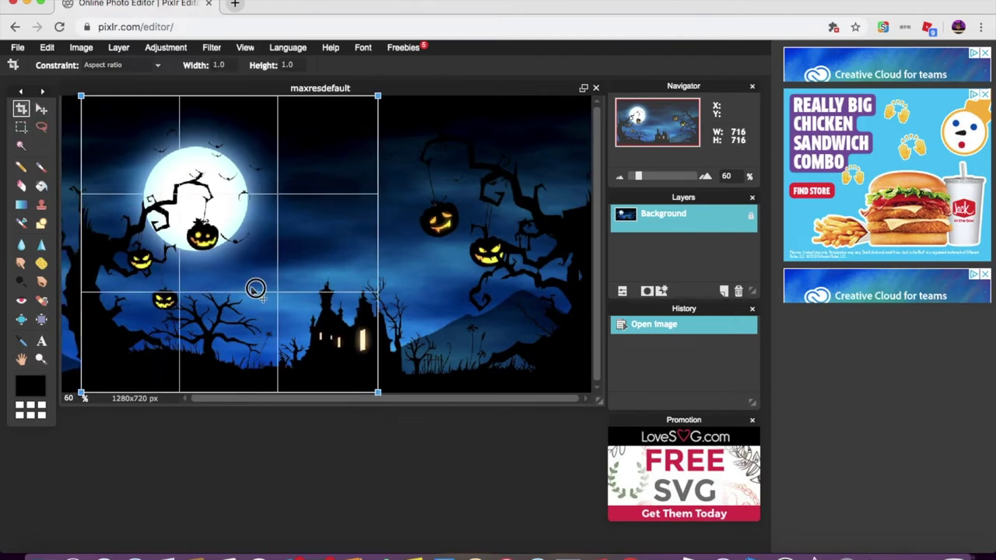
click(309, 450)
click(336, 321)
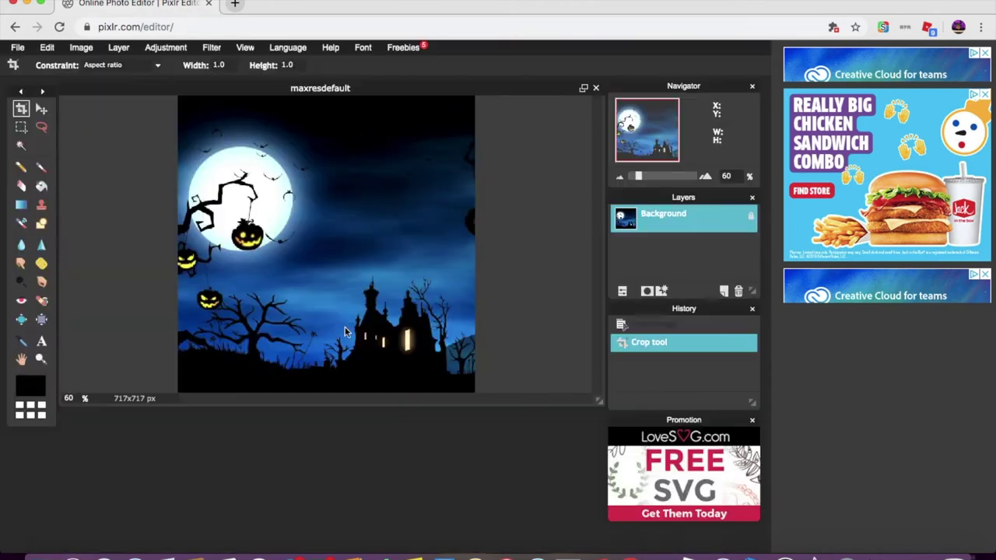
Step: Add the character render gamingcubetv.png as a new layer
click(118, 47)
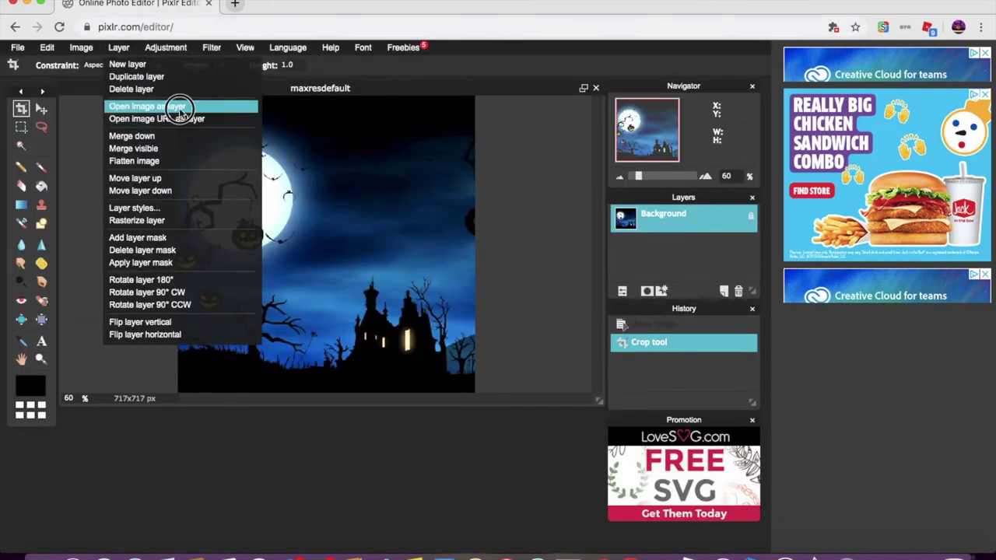
click(173, 104)
click(426, 96)
click(413, 83)
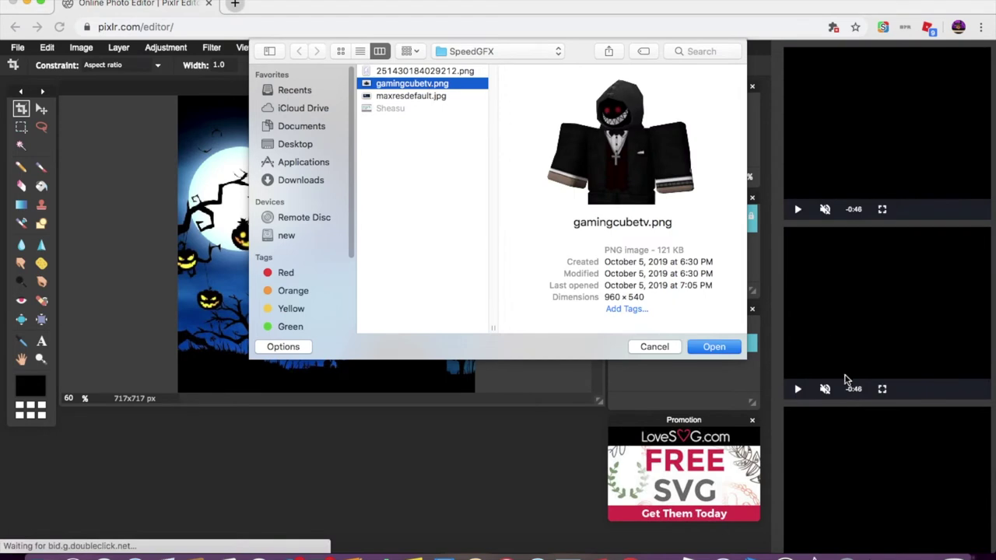
click(713, 346)
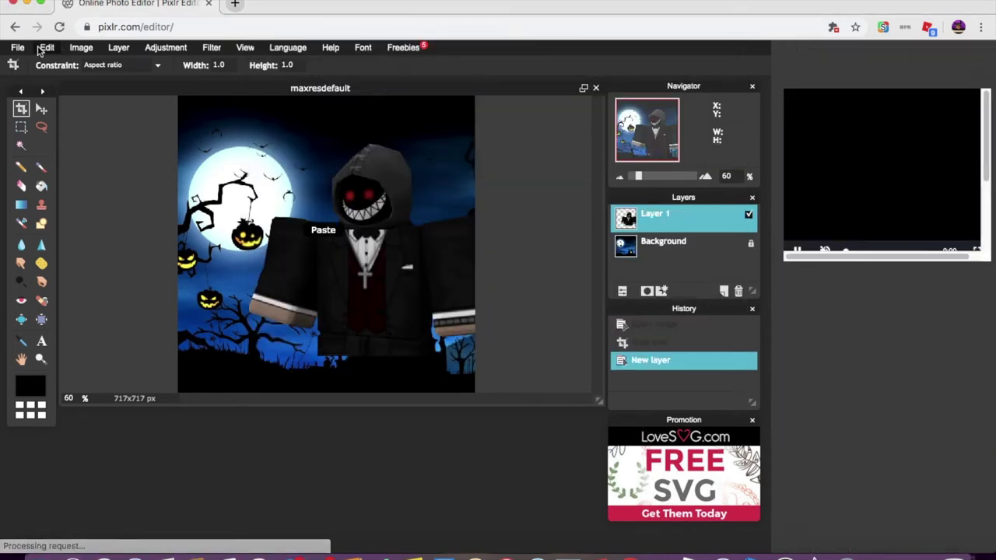
Step: Free-transform the character layer, resizing and centring it over the background, and apply
click(47, 48)
click(68, 148)
drag(427, 285, 382, 304)
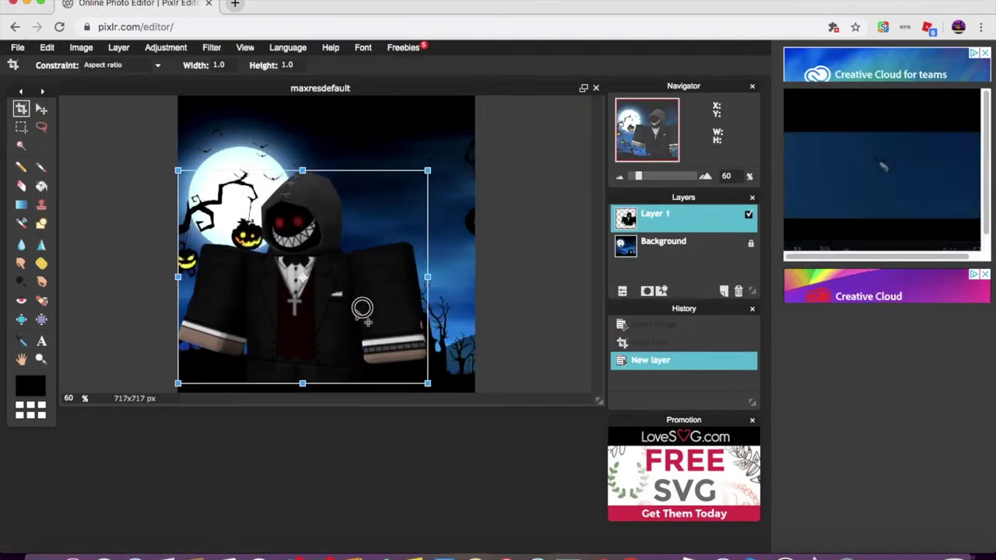
drag(201, 162, 195, 156)
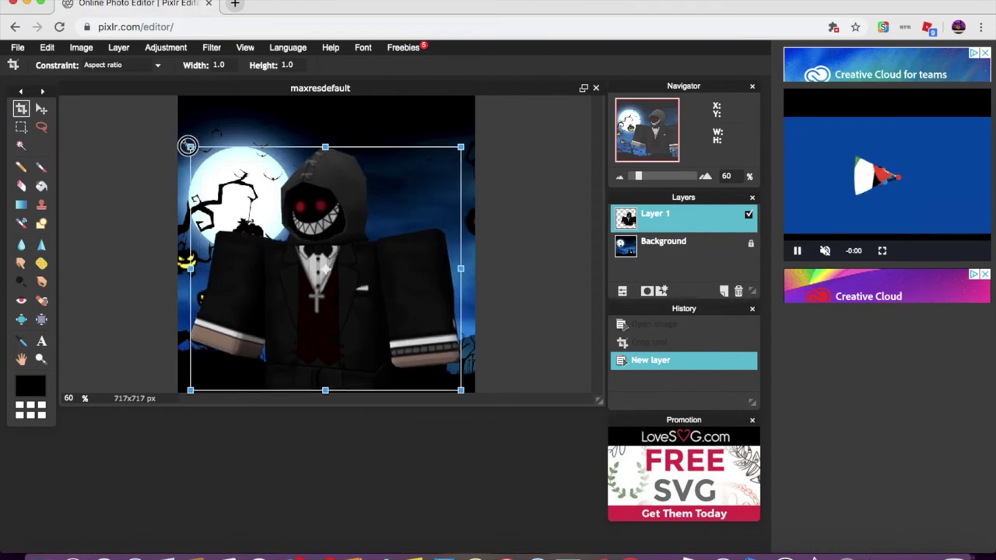
drag(359, 261, 361, 259)
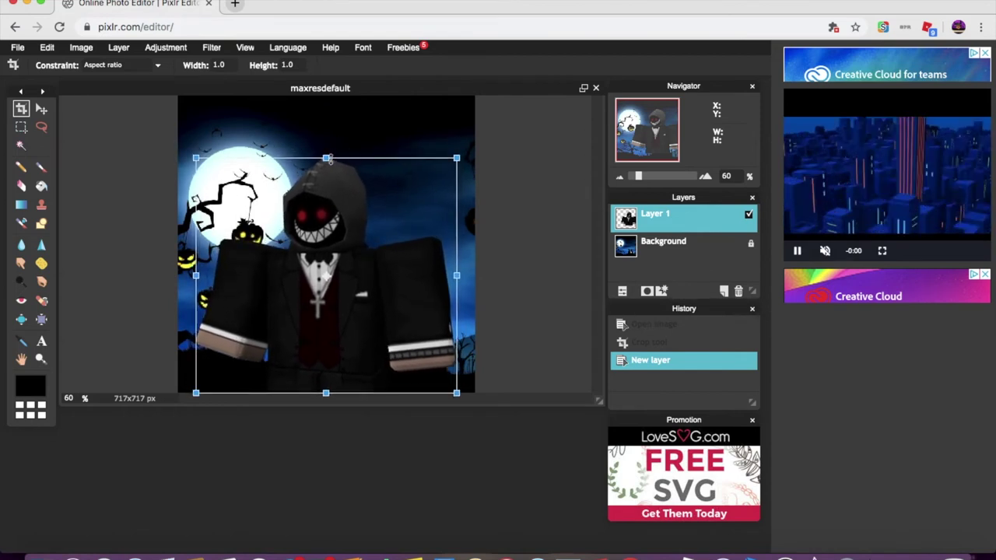
drag(325, 156, 327, 163)
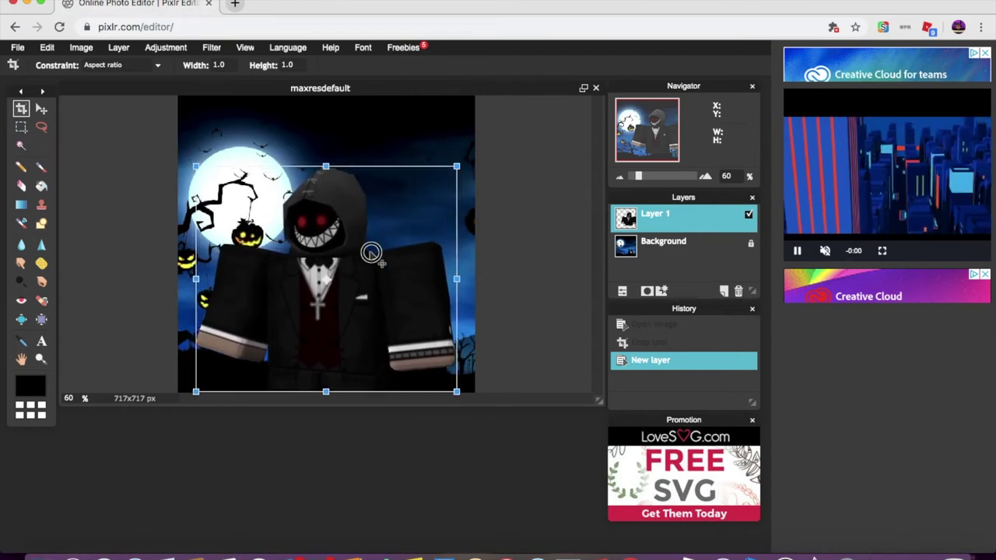
drag(371, 254, 371, 261)
drag(455, 162, 455, 167)
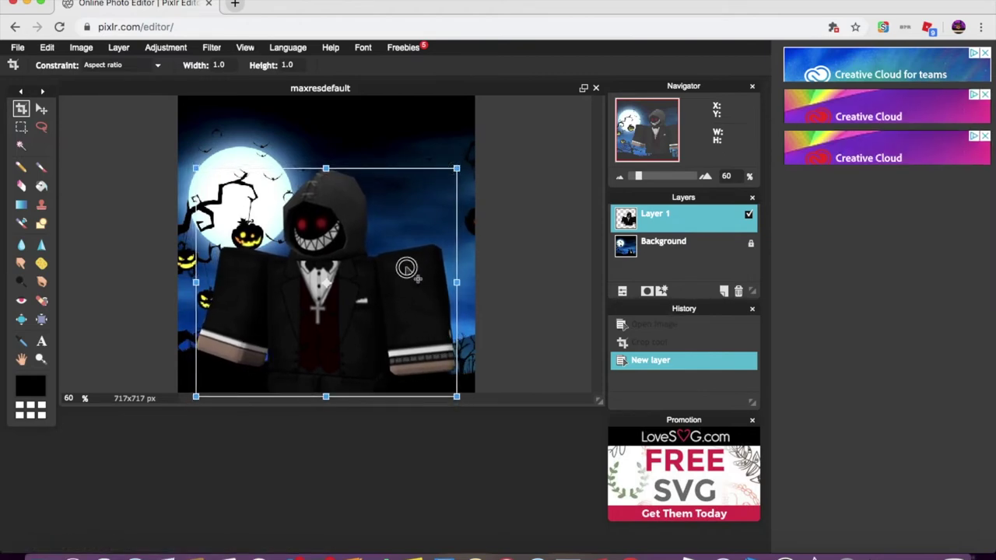
drag(410, 270, 409, 267)
click(422, 496)
click(333, 325)
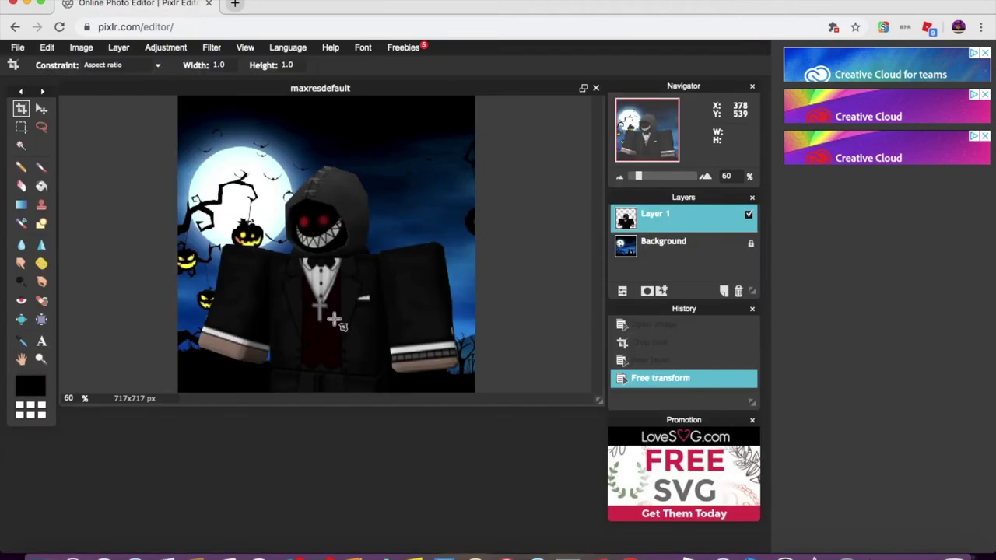
Step: Add a drop shadow at opacity 75, distance 8 to the character layer
click(662, 292)
click(282, 206)
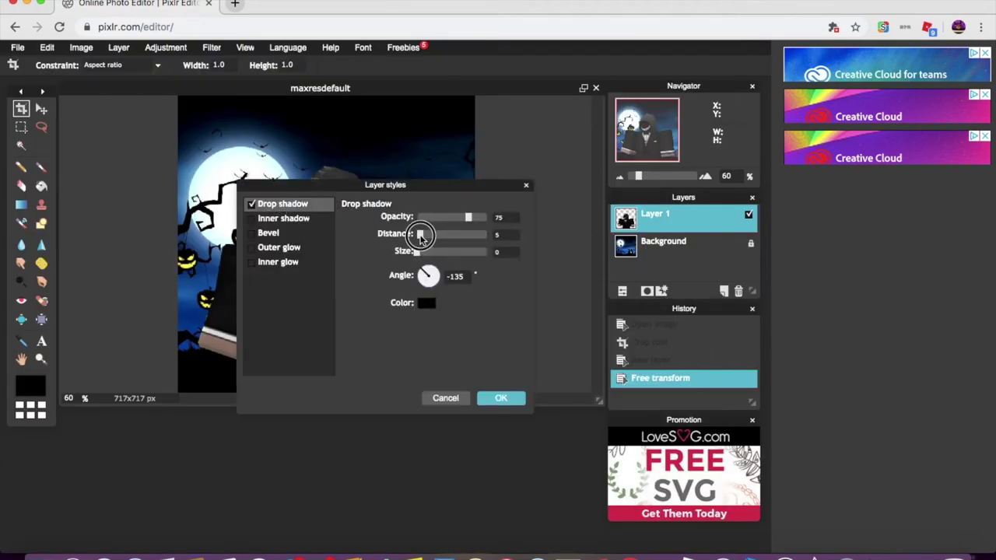
click(496, 398)
click(662, 292)
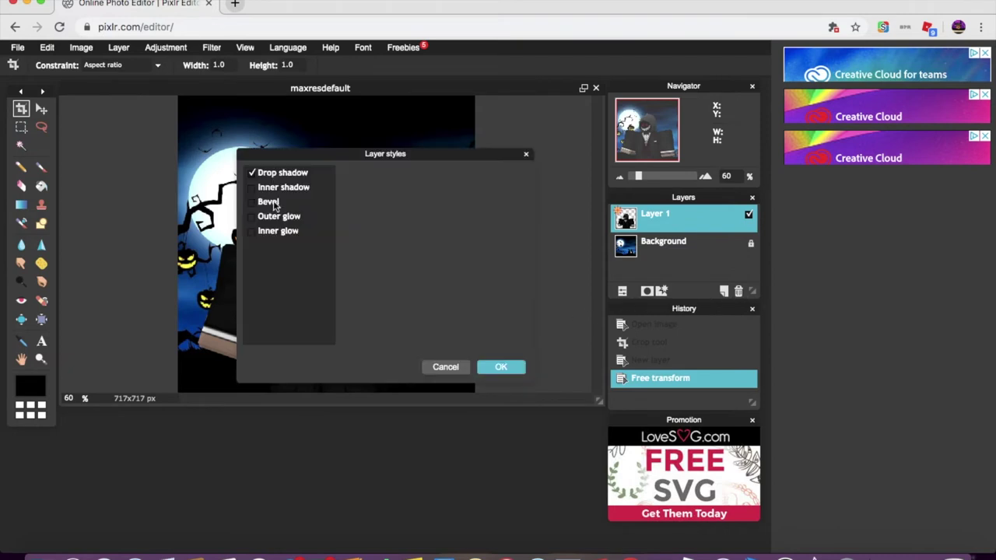
click(280, 173)
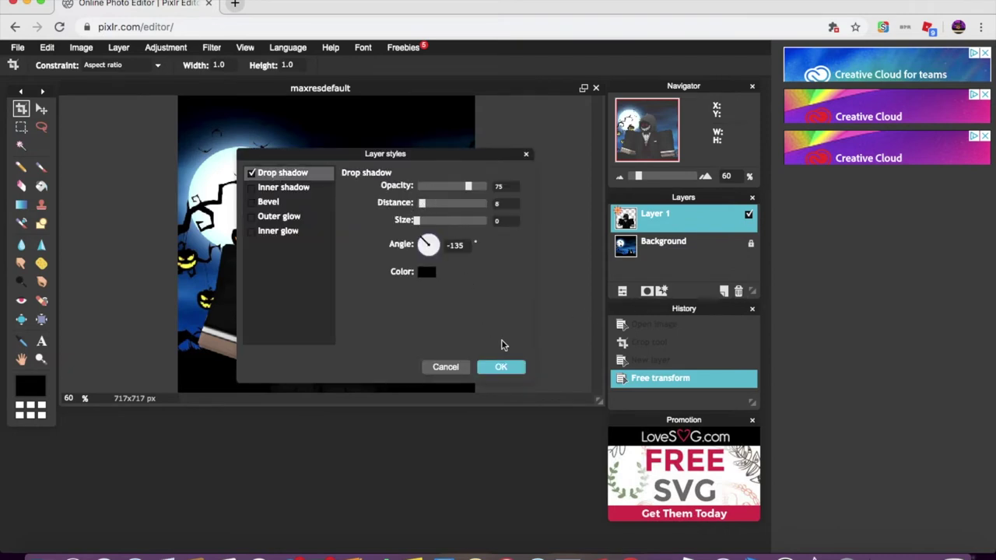
click(504, 367)
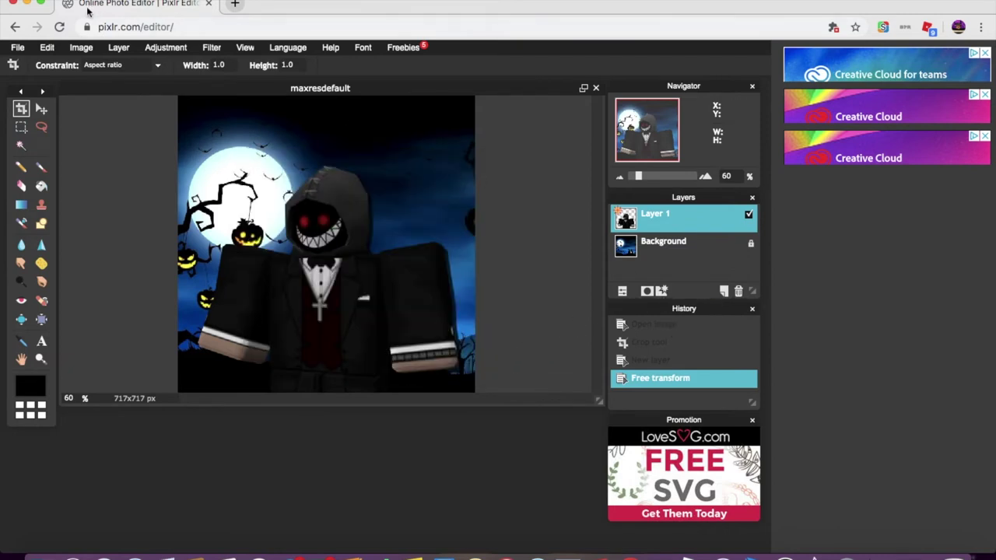
click(118, 47)
Step: Add the purple lightning PNG as a new layer
click(173, 102)
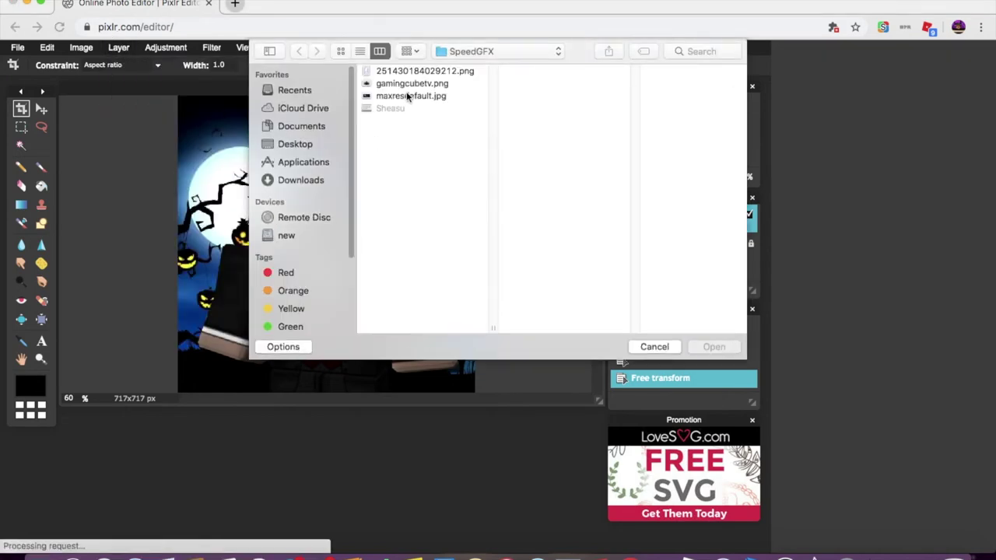
click(425, 70)
click(713, 346)
Step: Free-transform the lightning, rotating, enlarging and positioning it across the character
click(46, 48)
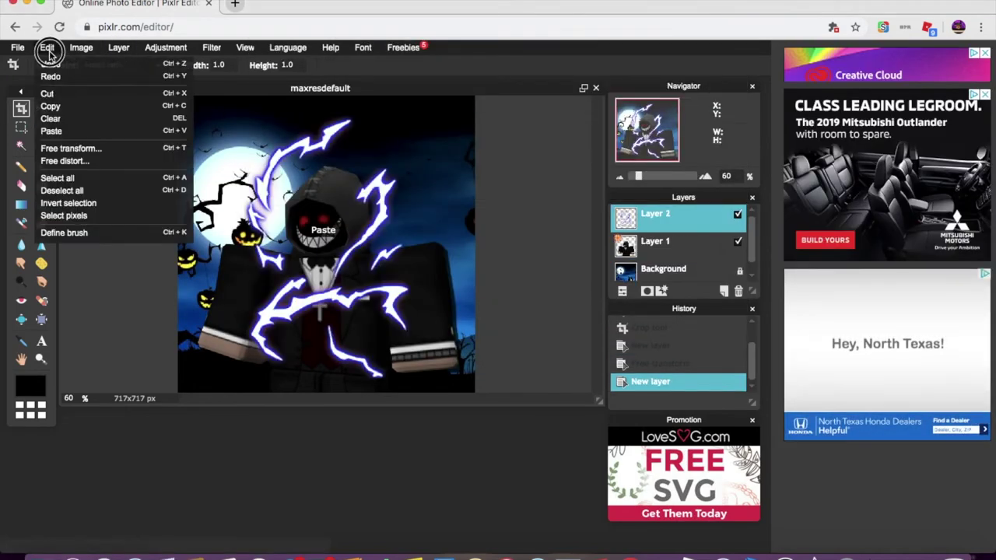
click(70, 148)
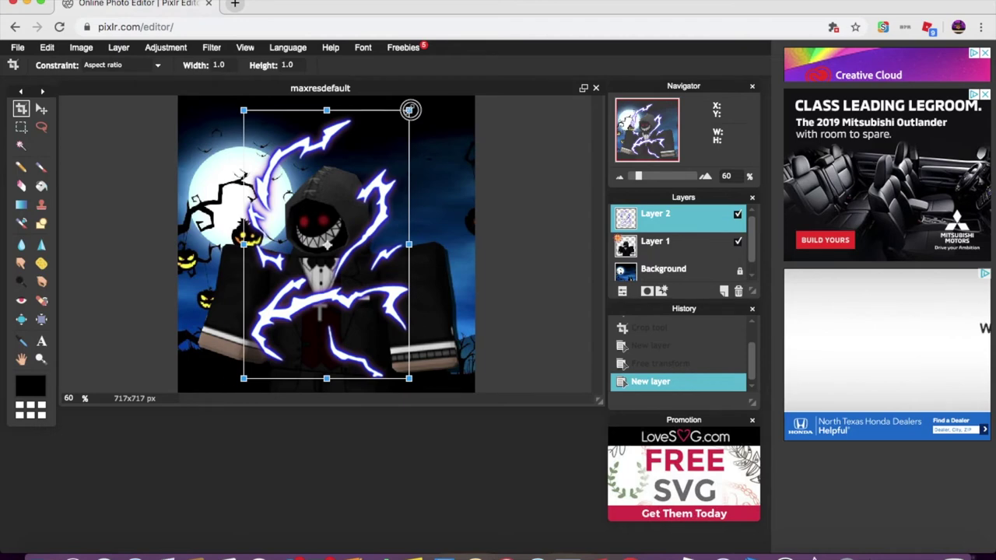
drag(410, 110, 462, 111)
drag(416, 231, 407, 215)
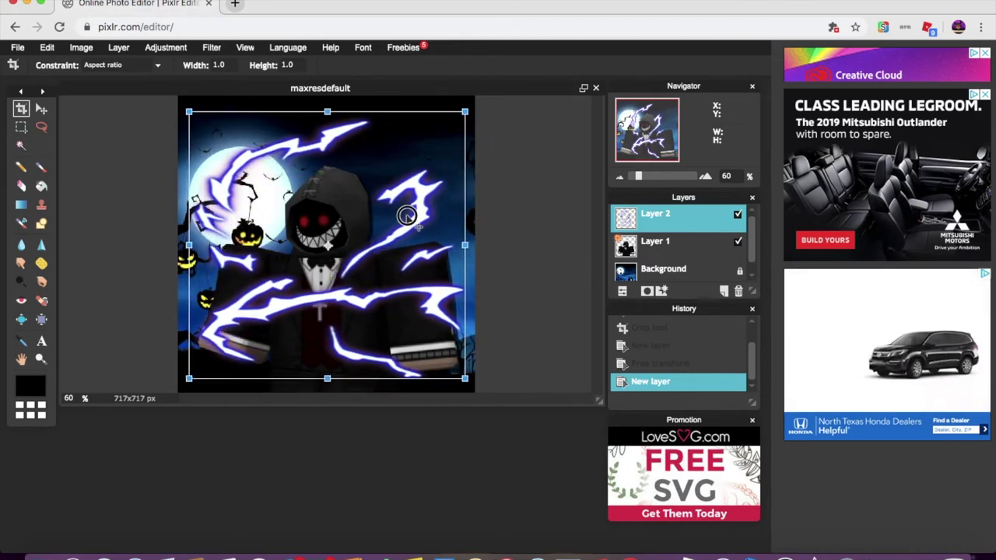
drag(465, 244, 475, 242)
mouse_move(412, 246)
mouse_down()
mouse_move(424, 257)
mouse_move(423, 228)
mouse_move(421, 246)
mouse_up()
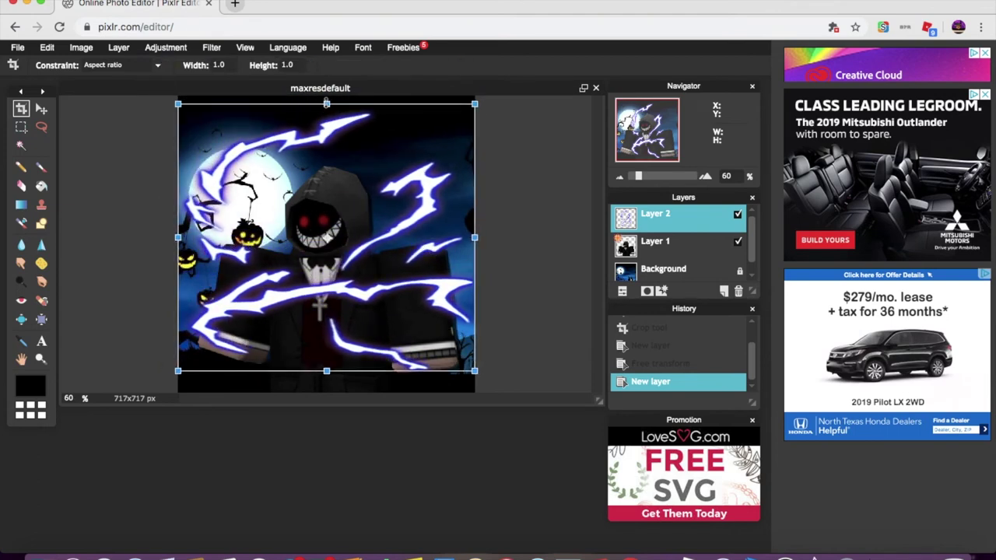
drag(326, 103, 327, 93)
drag(388, 179, 389, 183)
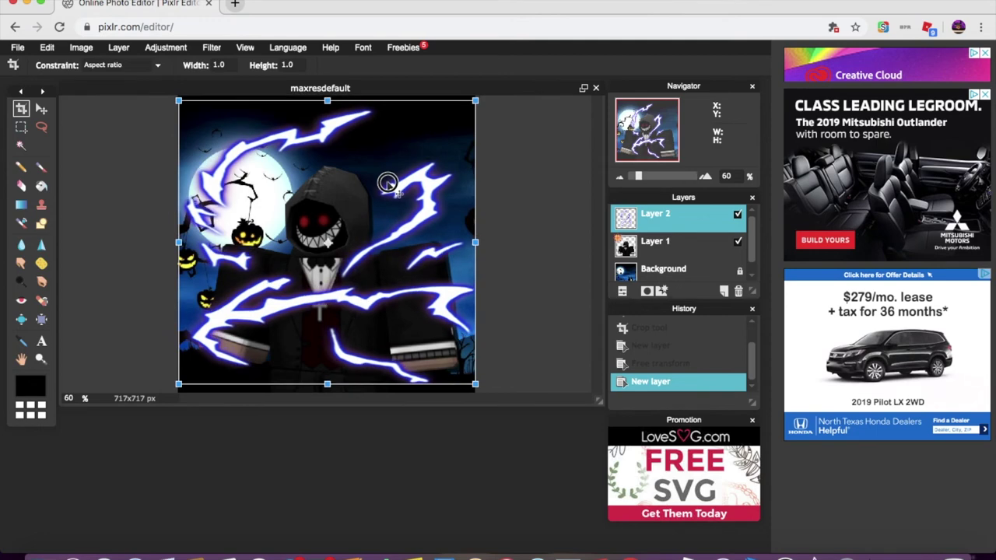
Step: Stretch the lightning past the canvas edges over the lower body and apply the transform
drag(327, 384, 327, 394)
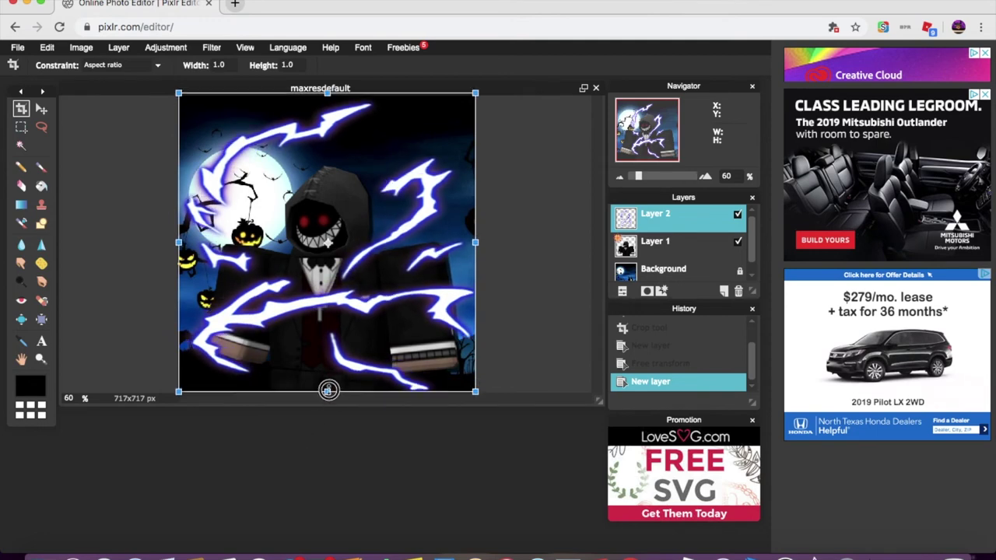
mouse_move(395, 302)
mouse_down()
mouse_move(400, 324)
mouse_move(431, 324)
mouse_up()
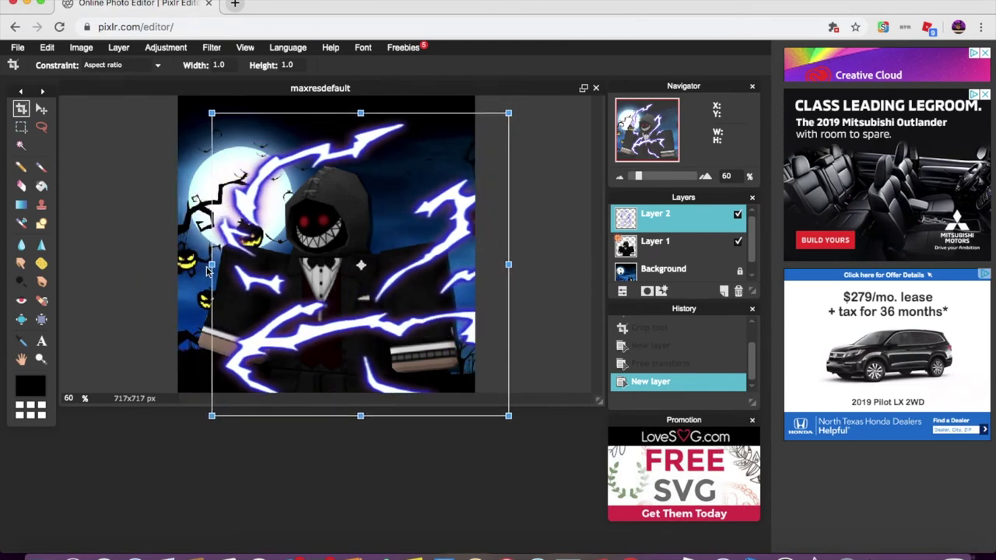
drag(209, 270, 196, 234)
mouse_move(347, 238)
mouse_down()
mouse_move(292, 238)
mouse_move(335, 278)
mouse_up()
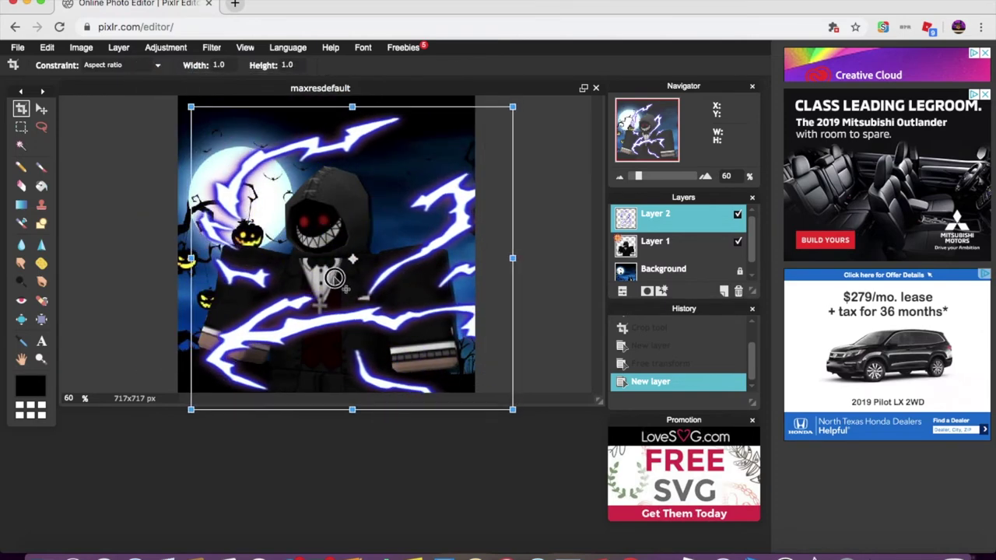
mouse_move(335, 277)
mouse_down()
mouse_move(315, 324)
mouse_move(296, 316)
mouse_move(275, 329)
mouse_move(322, 294)
mouse_move(328, 305)
mouse_up()
click(580, 256)
click(339, 326)
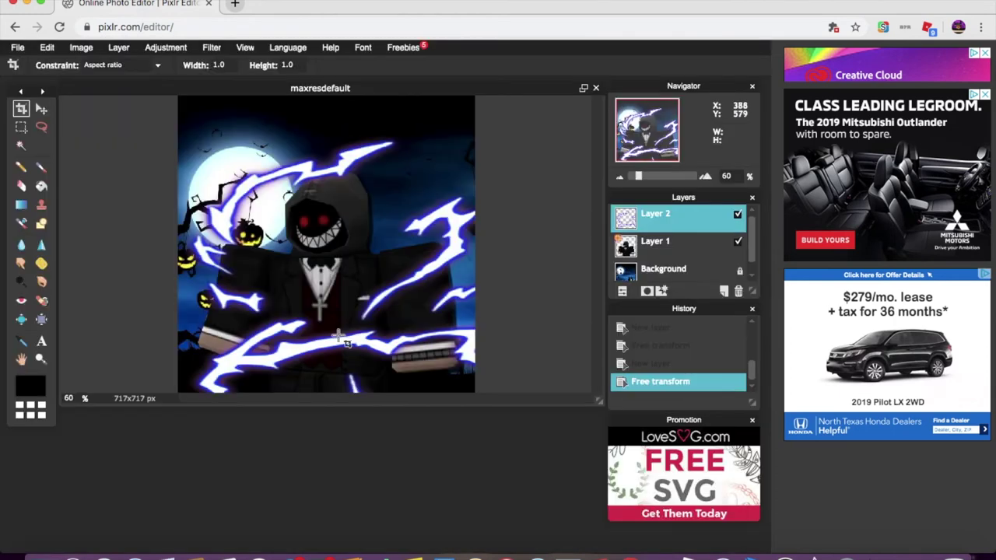
Step: Add a drop shadow at opacity 75 to the lightning layer
click(661, 291)
click(284, 173)
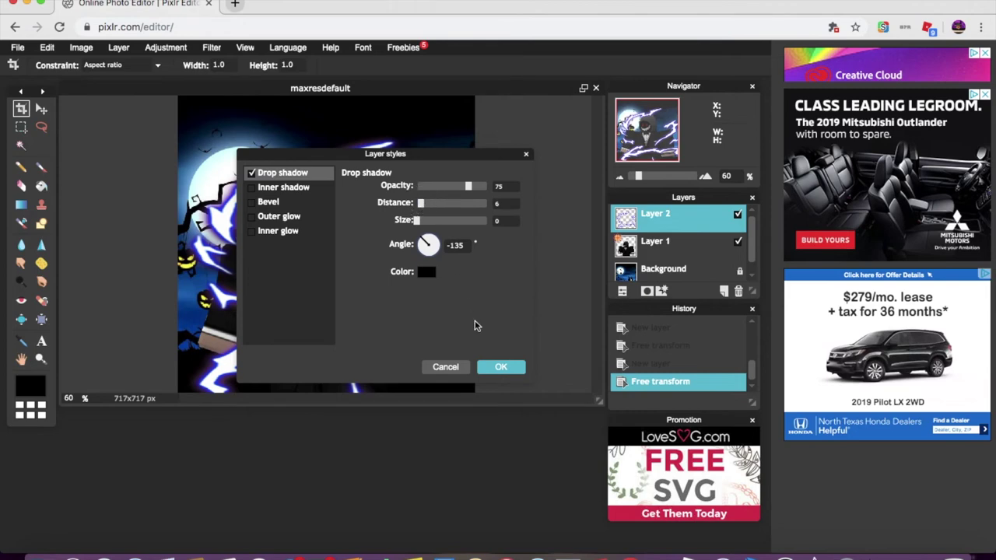
click(500, 368)
click(660, 292)
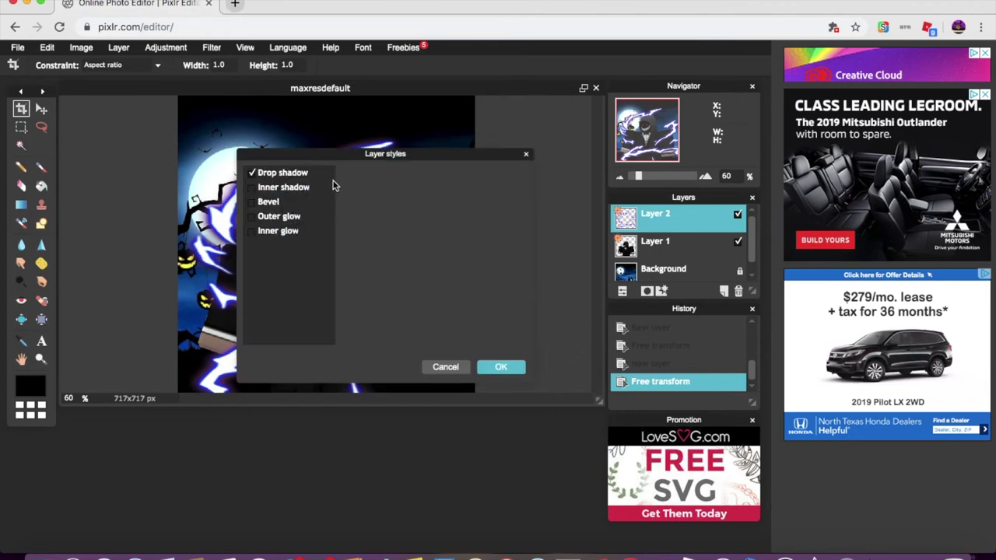
click(304, 172)
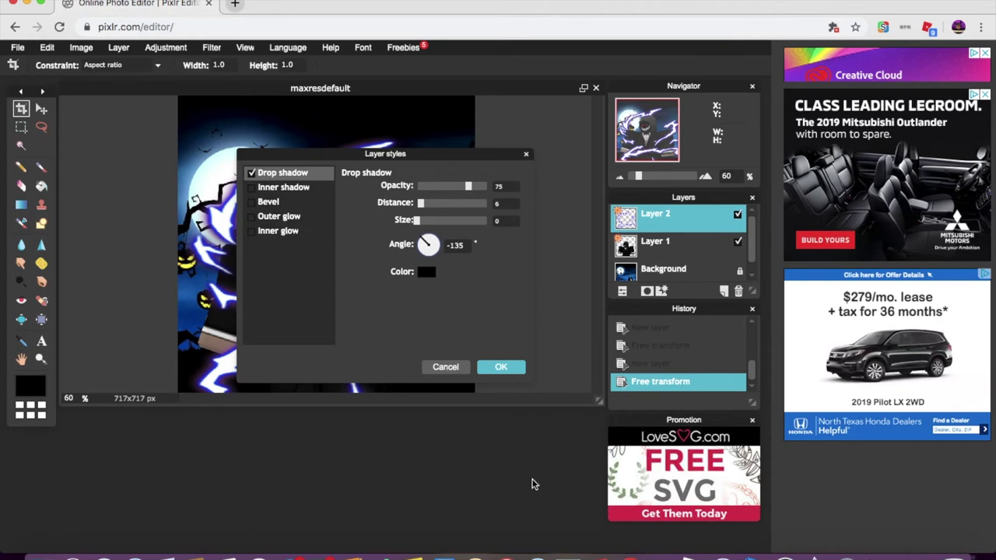
click(502, 368)
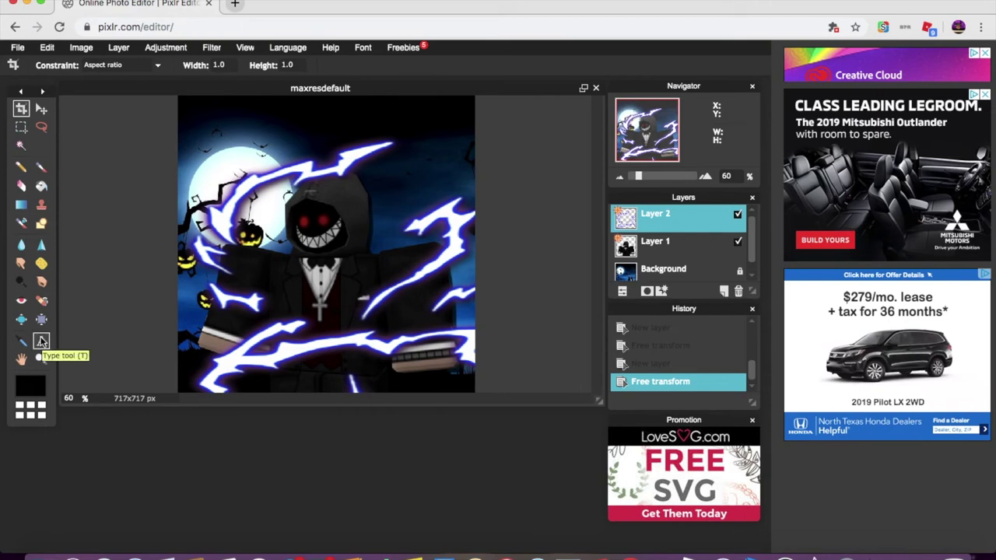
Step: Increase the lightning shadow's distance to 27
click(661, 291)
click(275, 176)
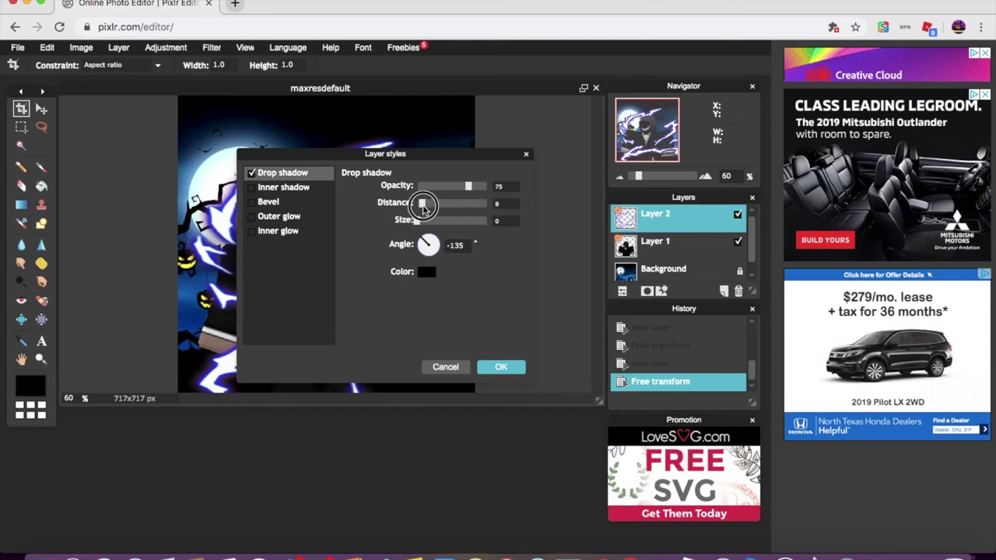
click(507, 365)
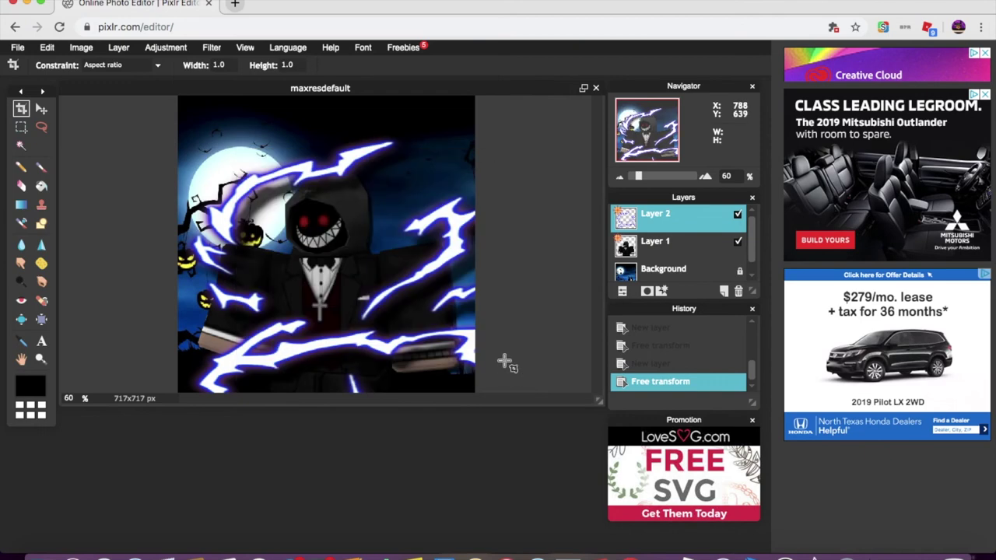
click(661, 291)
click(287, 174)
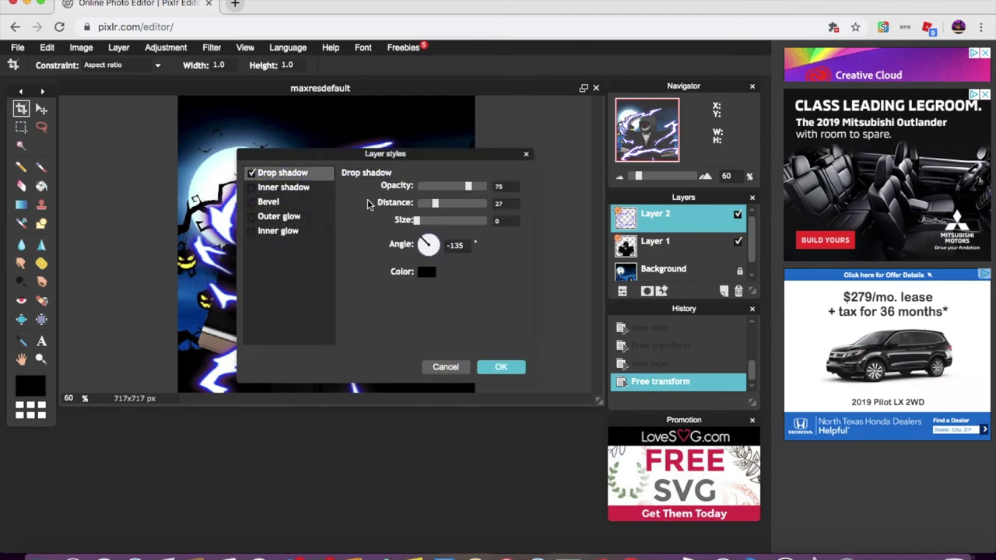
click(487, 367)
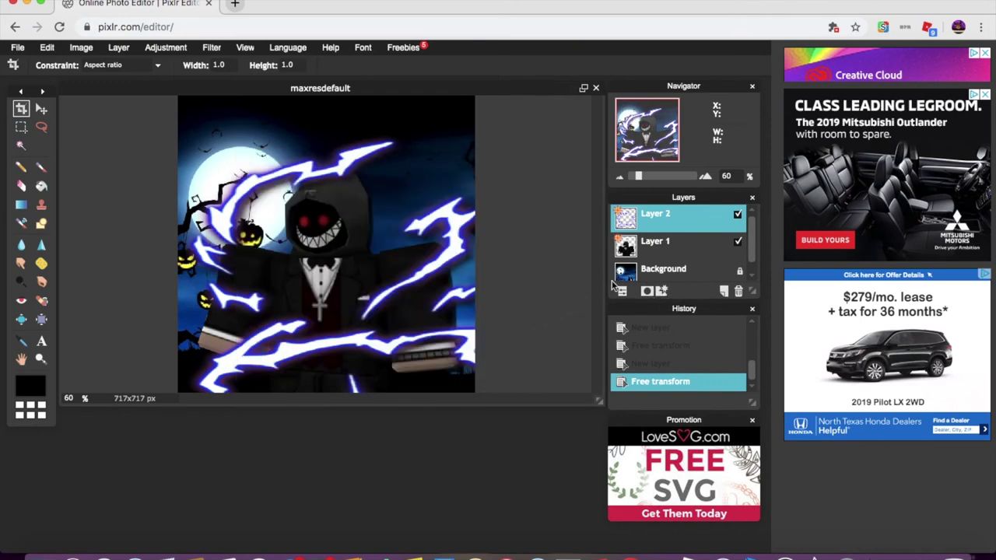
click(46, 48)
Step: Nudge the lightning layer slightly and apply the transform
click(70, 151)
mouse_move(405, 284)
mouse_down()
mouse_move(391, 286)
mouse_move(405, 262)
mouse_move(407, 285)
mouse_move(369, 286)
mouse_move(378, 336)
mouse_move(391, 262)
mouse_move(381, 281)
mouse_move(409, 277)
mouse_up()
click(523, 201)
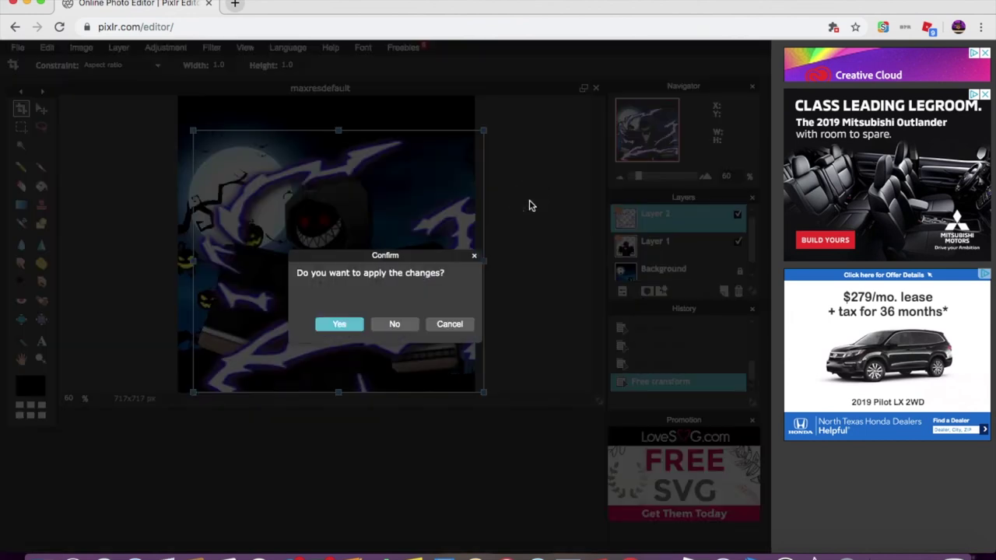
click(340, 325)
Step: Save the thumbnail as JPEG 'happybirthdaycube' at quality 80 in SpeedGFX
click(19, 49)
click(31, 114)
text(happybirthdaycube)
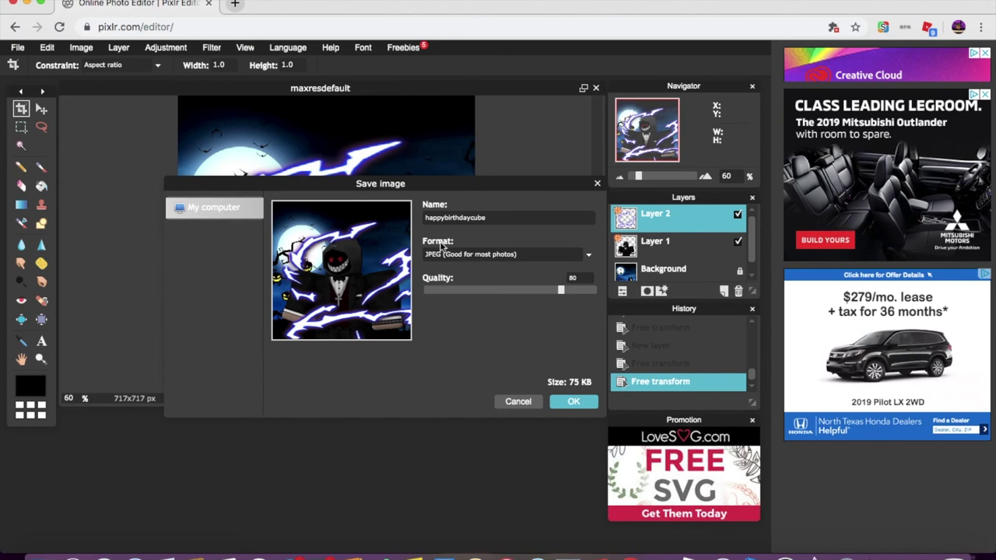
click(573, 402)
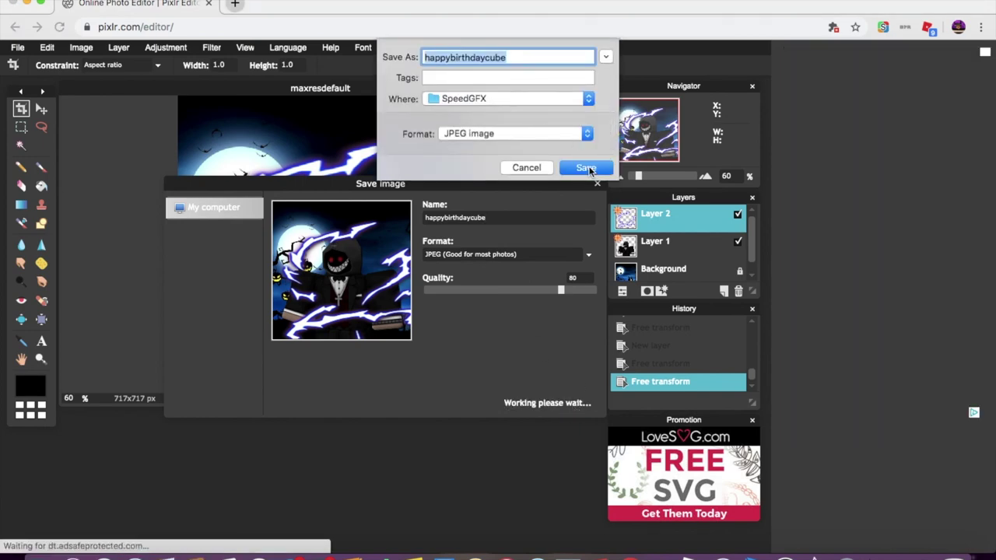
key(Return)
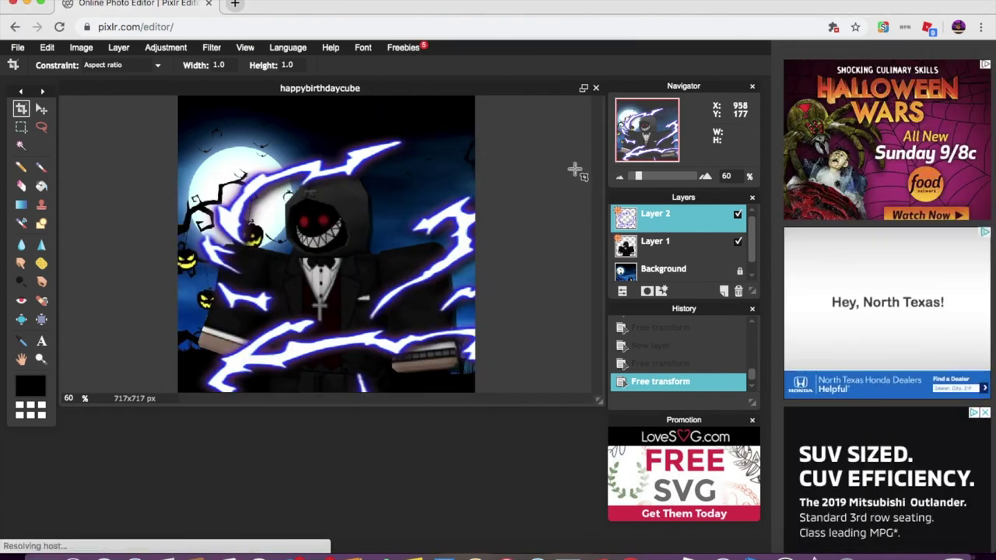